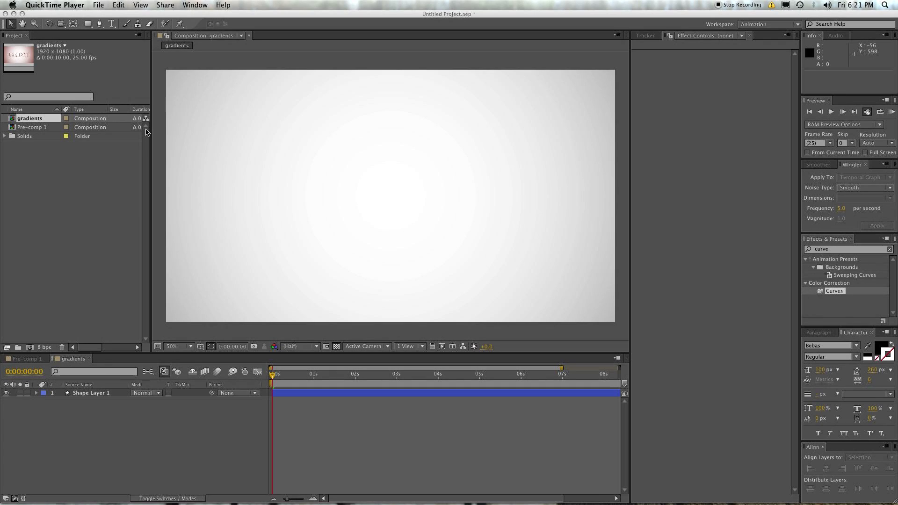
Step: Clear the layer selection and switch to the Type tool with Cmd+T
{"action": "left_click", "coordinate": [157, 433]}
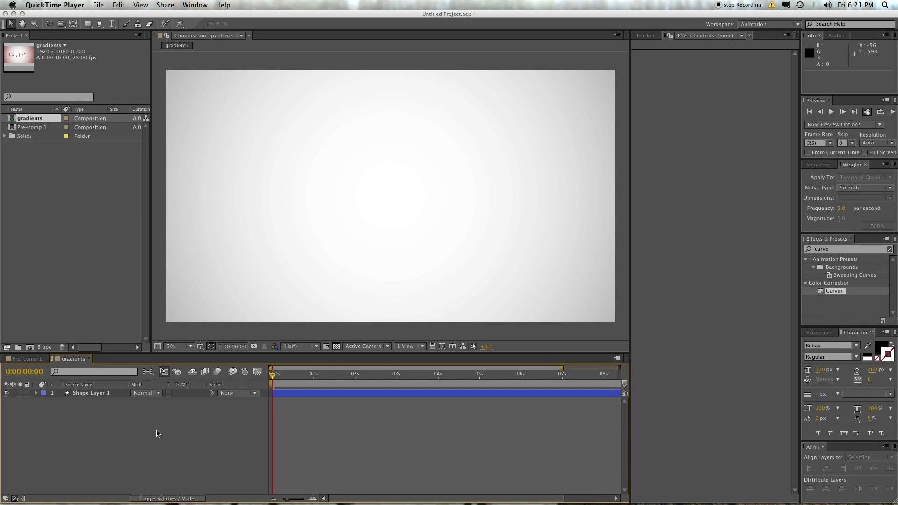
{"action": "key", "text": "super+t"}
{"action": "left_click", "coordinate": [325, 183]}
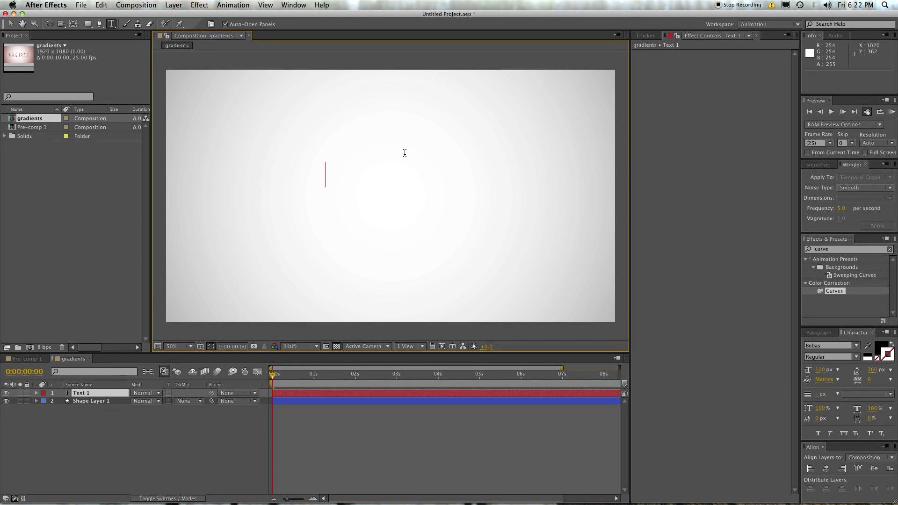
{"action": "type", "text": "@ECAbrams"}
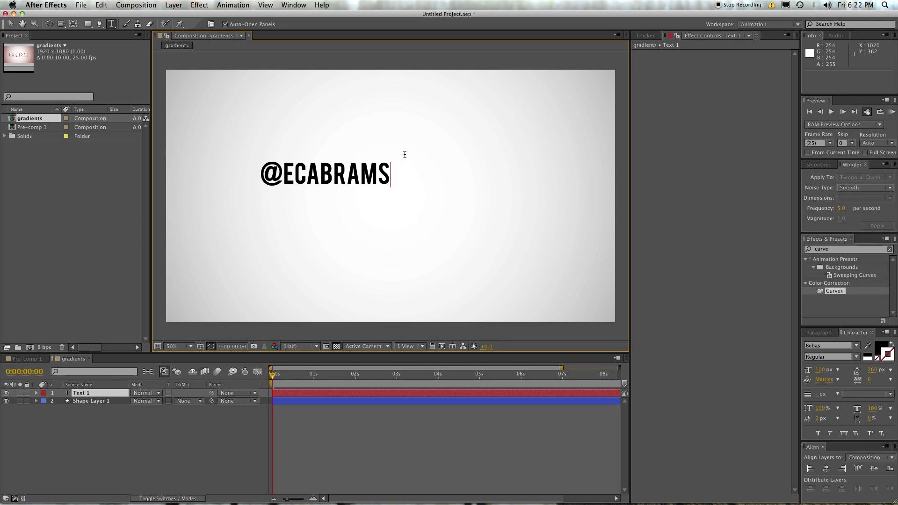
{"action": "key", "text": "Escape"}
Step: Scale the text up, centre it on the background, and reselect its layer
{"action": "key", "text": "v"}
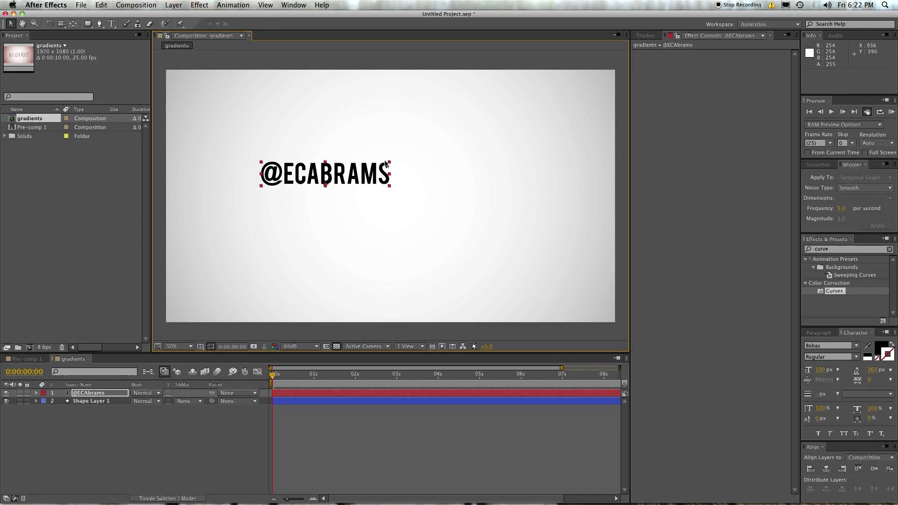
{"action": "left_click_drag", "start_coordinate": [389, 164], "coordinate": [507, 122]}
{"action": "left_click_drag", "start_coordinate": [427, 128], "coordinate": [484, 171]}
{"action": "left_click", "coordinate": [211, 437]}
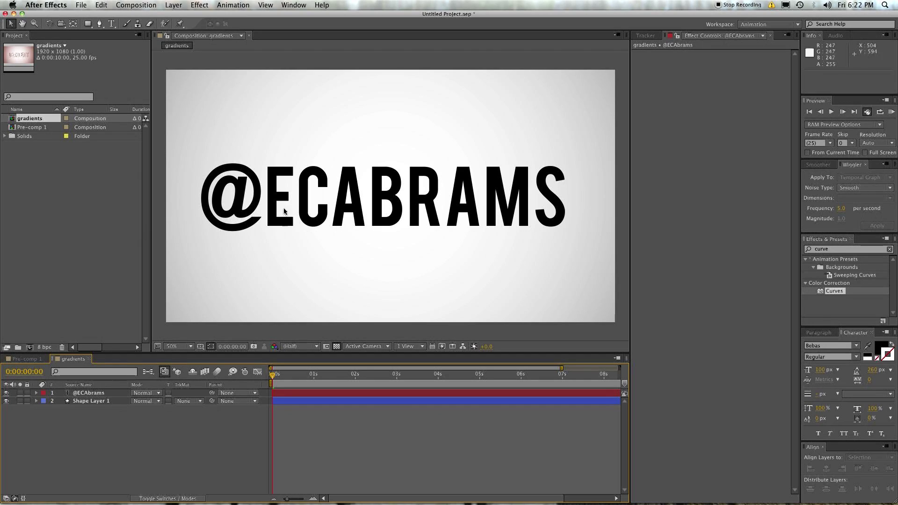
{"action": "left_click", "coordinate": [104, 394]}
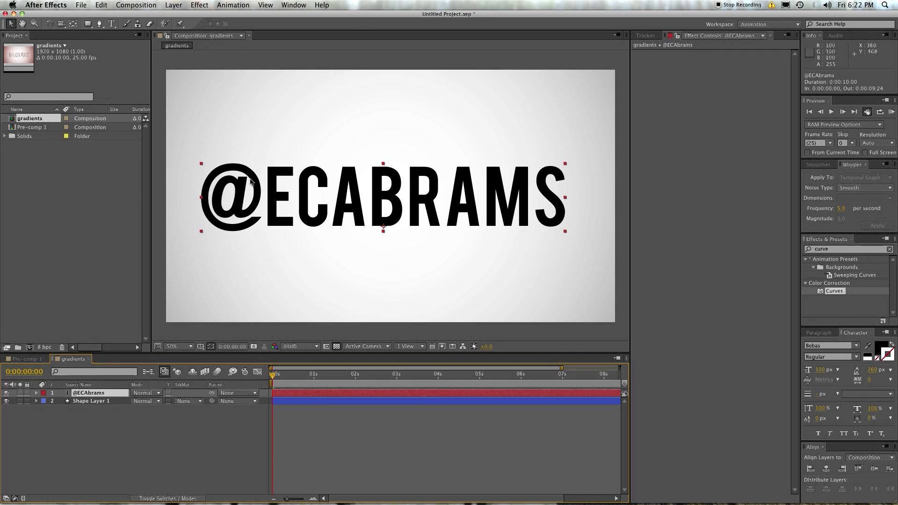
{"action": "left_click", "coordinate": [180, 7]}
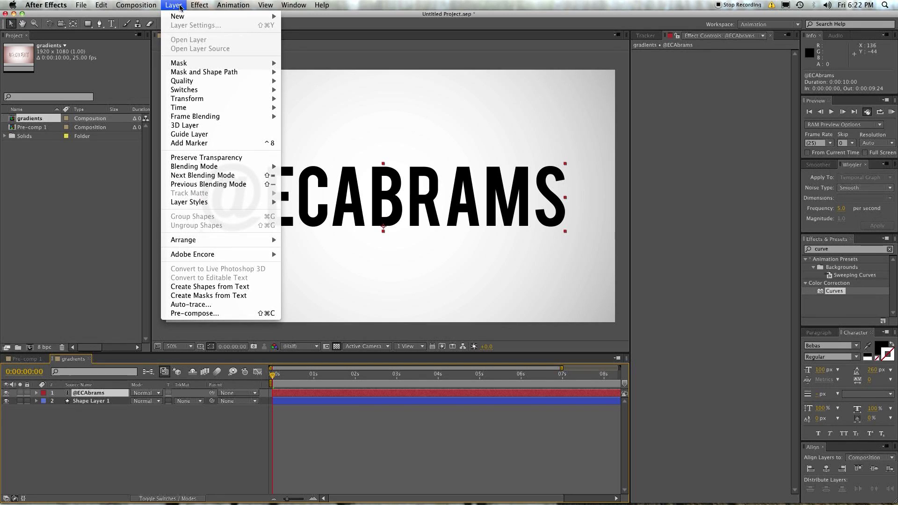
{"action": "mouse_move", "coordinate": [211, 205]}
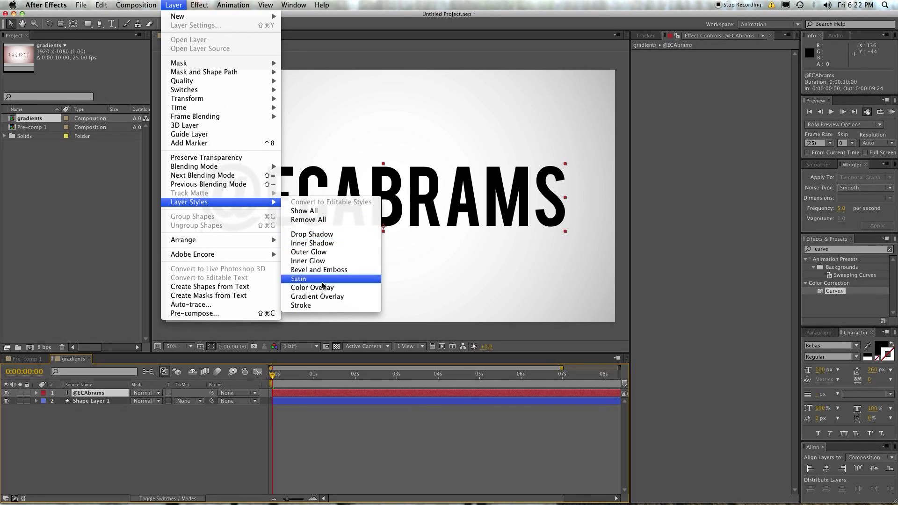
{"action": "left_click", "coordinate": [326, 297]}
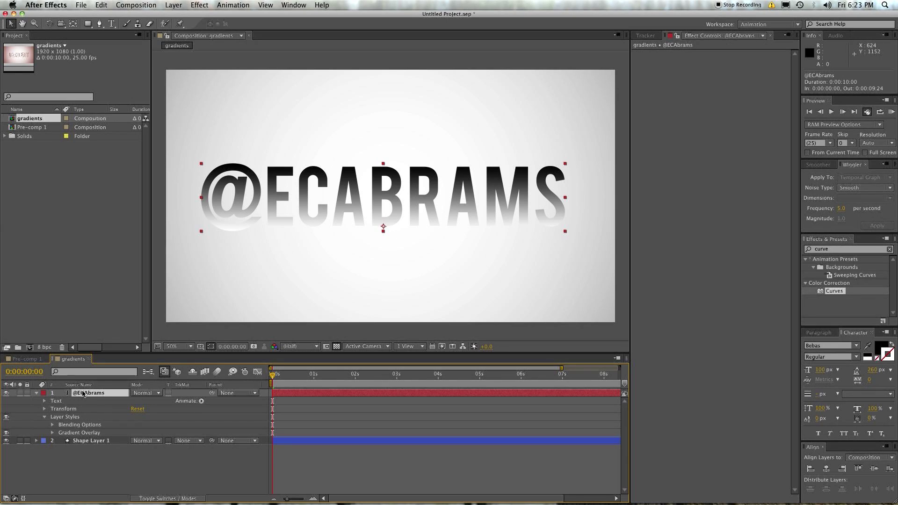
Step: Expand Blending Options and Advanced Blending to show Global Light Angle and Altitude, then expand Gradient Overlay
{"action": "double_click", "coordinate": [58, 417]}
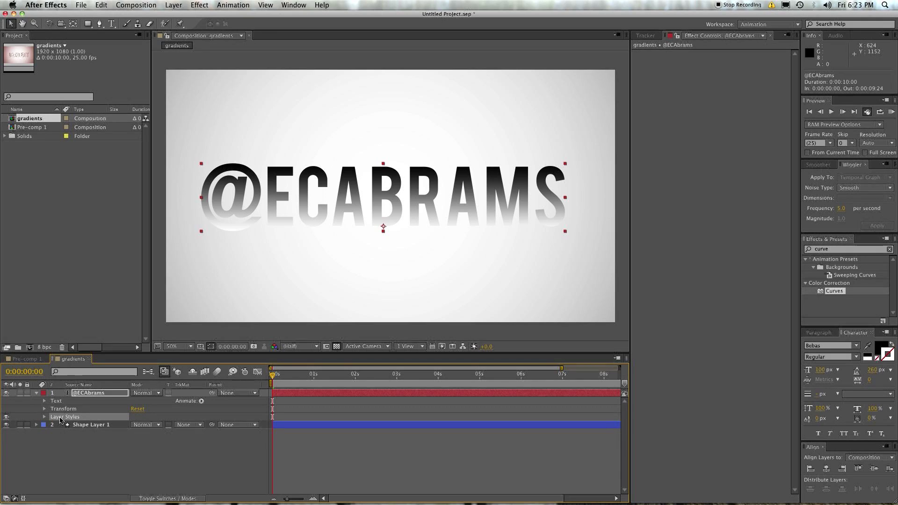
{"action": "double_click", "coordinate": [60, 418]}
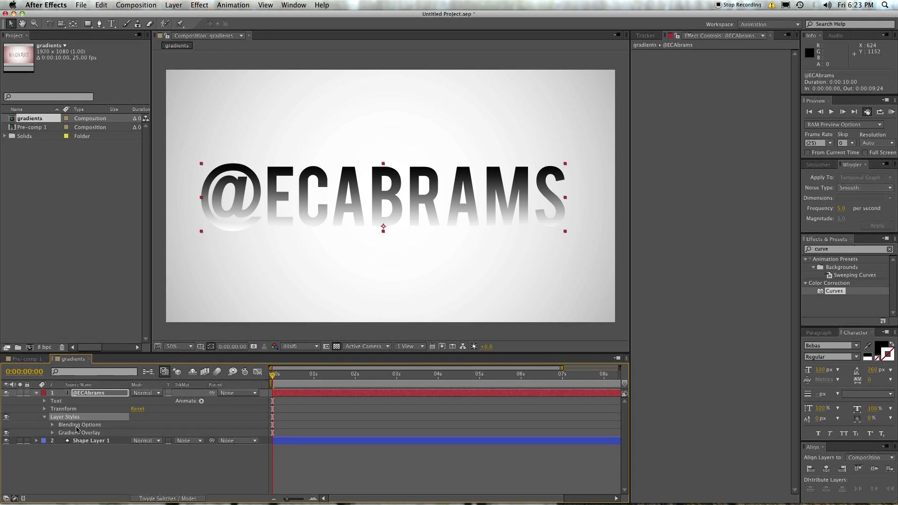
{"action": "double_click", "coordinate": [75, 426]}
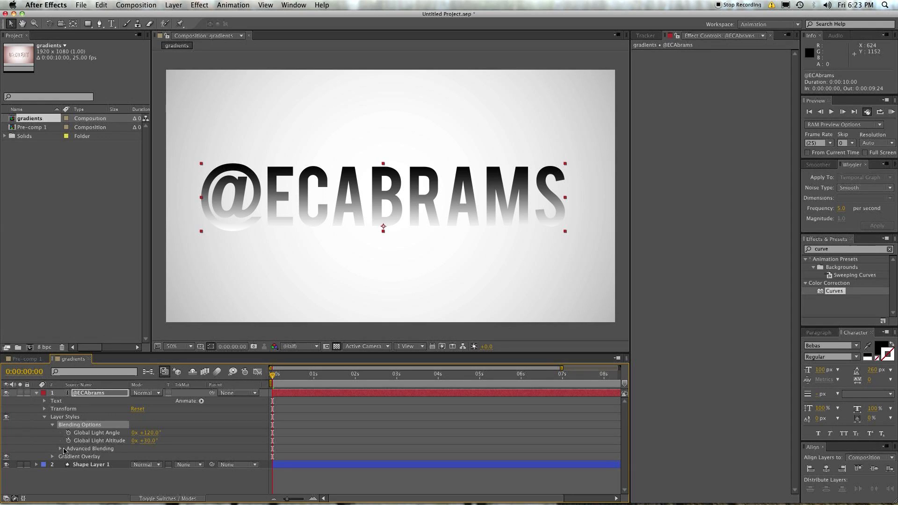
{"action": "left_click", "coordinate": [60, 449]}
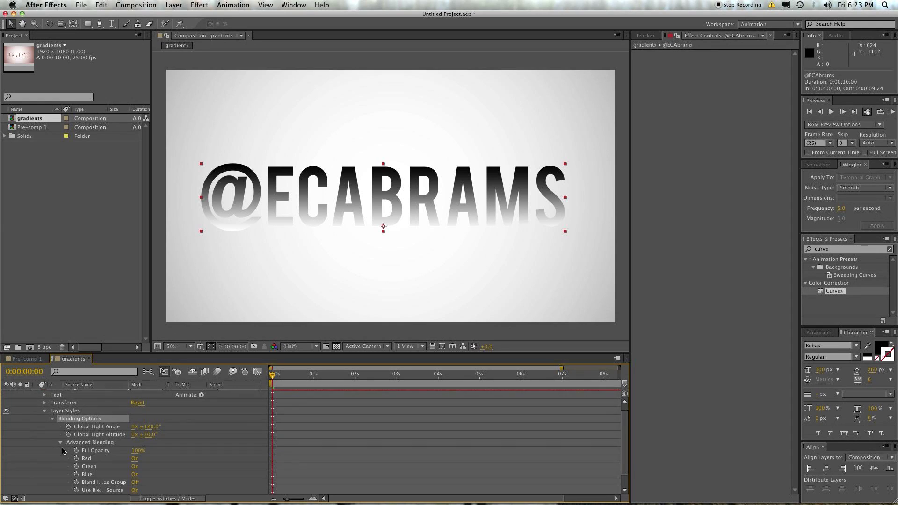
{"action": "left_click", "coordinate": [87, 437]}
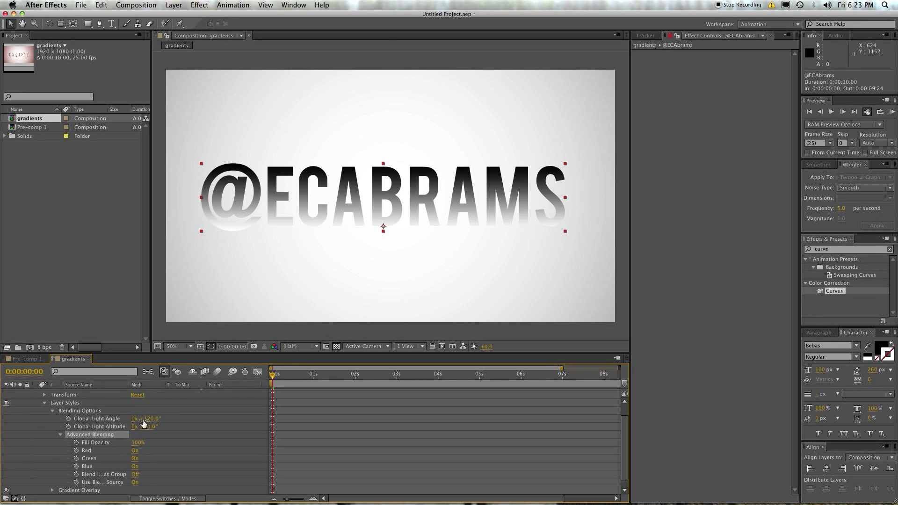
{"action": "left_click", "coordinate": [94, 420]}
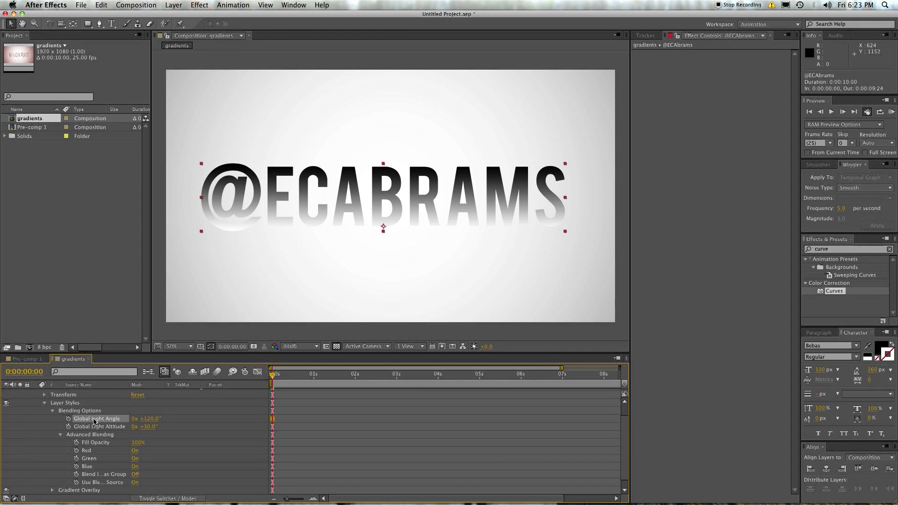
{"action": "left_click", "coordinate": [101, 427]}
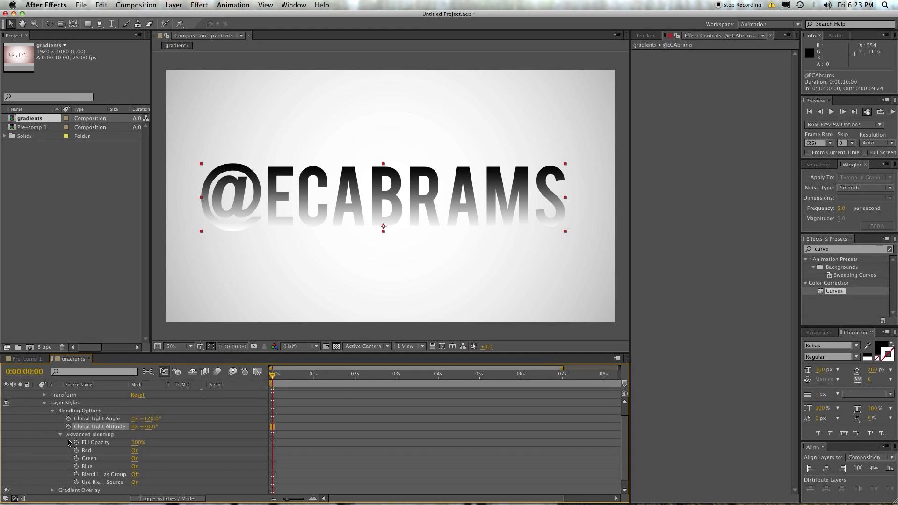
{"action": "scroll", "coordinate": [69, 442], "scroll_direction": "down", "scroll_amount": 1}
{"action": "left_click", "coordinate": [52, 483]}
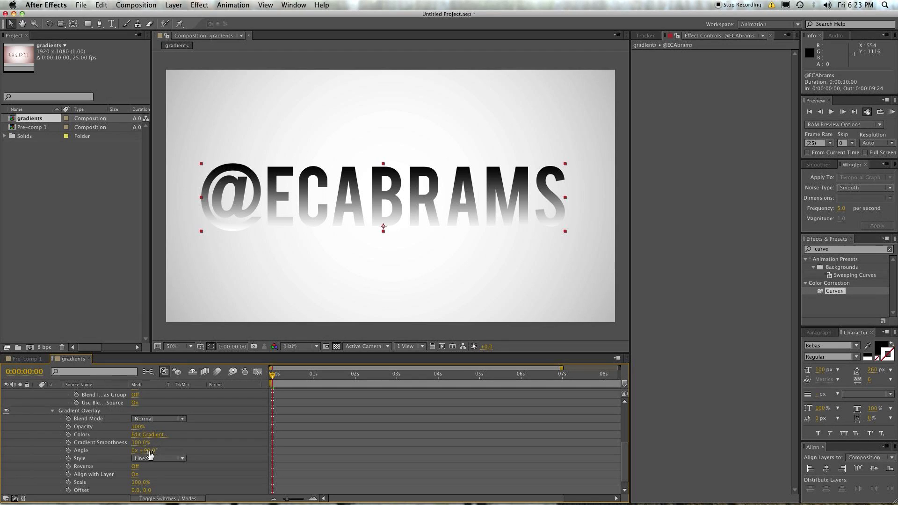
Step: Change the gradient's end colour stop to deep red (#850000) in the Gradient Editor
{"action": "left_click", "coordinate": [146, 435]}
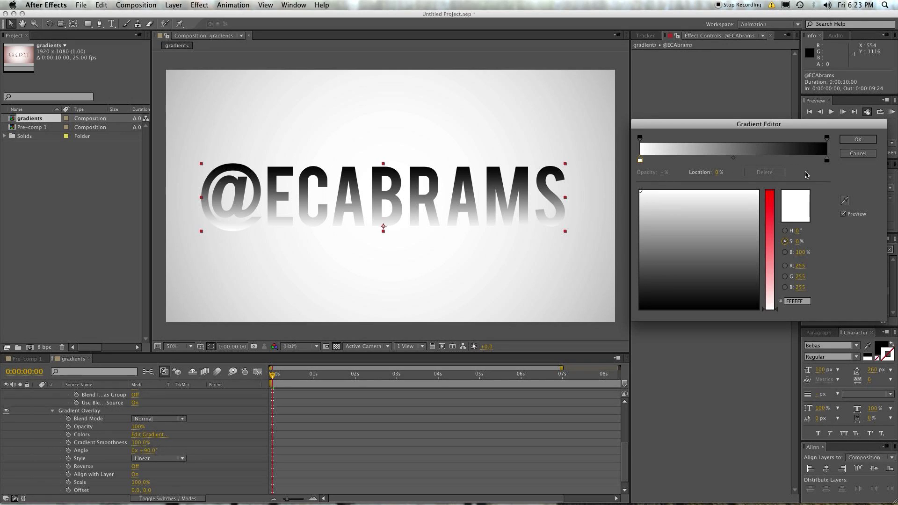
{"action": "left_click", "coordinate": [827, 161]}
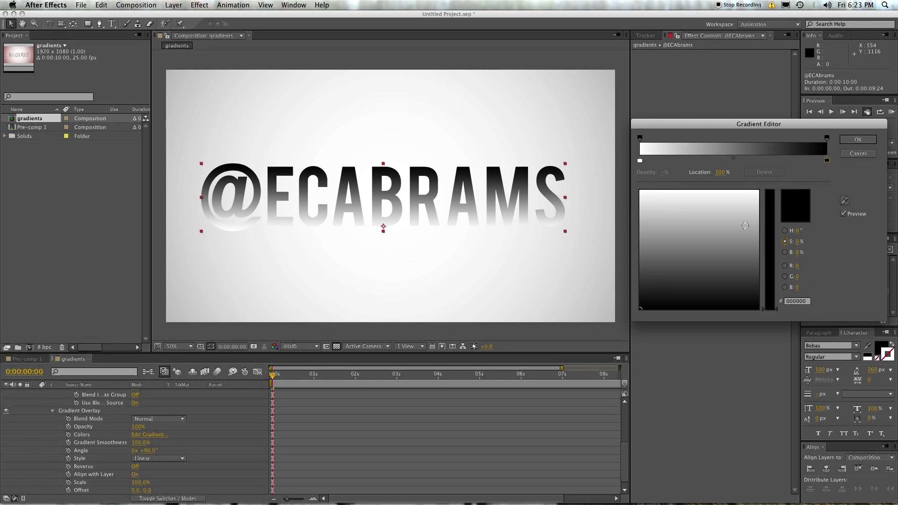
{"action": "mouse_move", "coordinate": [755, 240]}
{"action": "left_mouse_down"}
{"action": "mouse_move", "coordinate": [637, 240]}
{"action": "mouse_move", "coordinate": [641, 225]}
{"action": "left_mouse_up"}
{"action": "mouse_move", "coordinate": [767, 276]}
{"action": "left_mouse_down"}
{"action": "mouse_move", "coordinate": [769, 244]}
{"action": "mouse_move", "coordinate": [768, 287]}
{"action": "left_mouse_up"}
{"action": "left_click", "coordinate": [762, 190]}
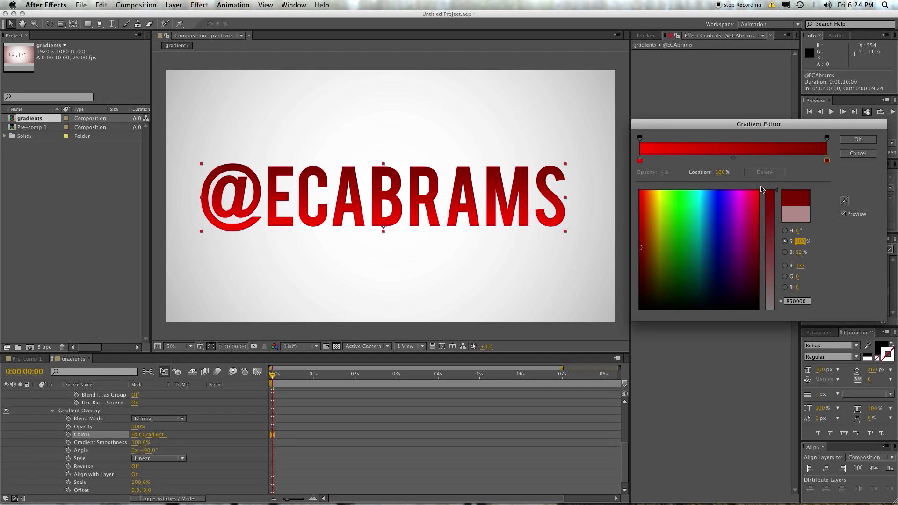
{"action": "left_click", "coordinate": [853, 139]}
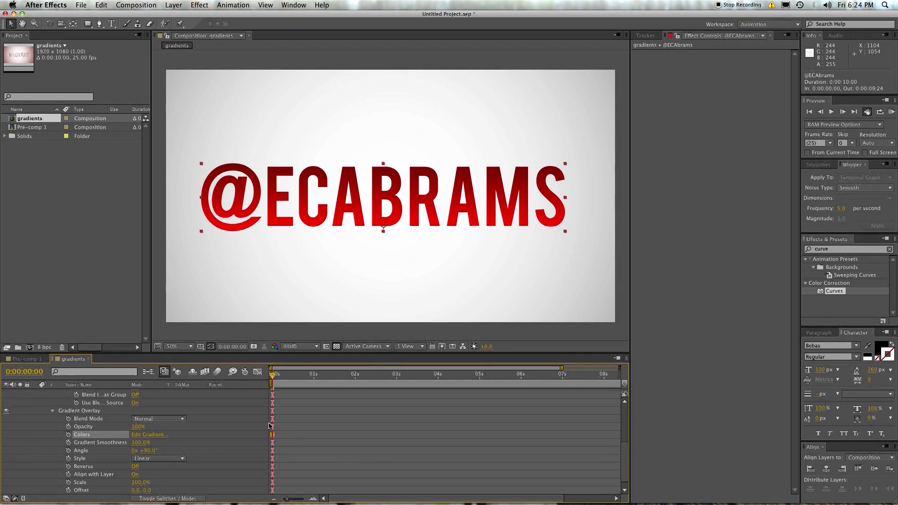
{"action": "left_click", "coordinate": [219, 434]}
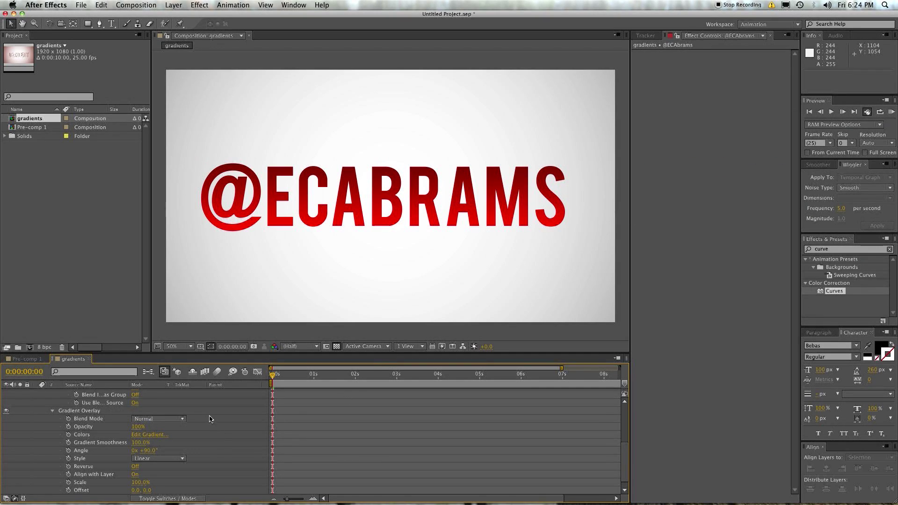
{"action": "scroll", "coordinate": [73, 410], "scroll_direction": "up", "scroll_amount": 4}
{"action": "scroll", "coordinate": [75, 403], "scroll_direction": "up", "scroll_amount": 1}
{"action": "left_click", "coordinate": [89, 393]}
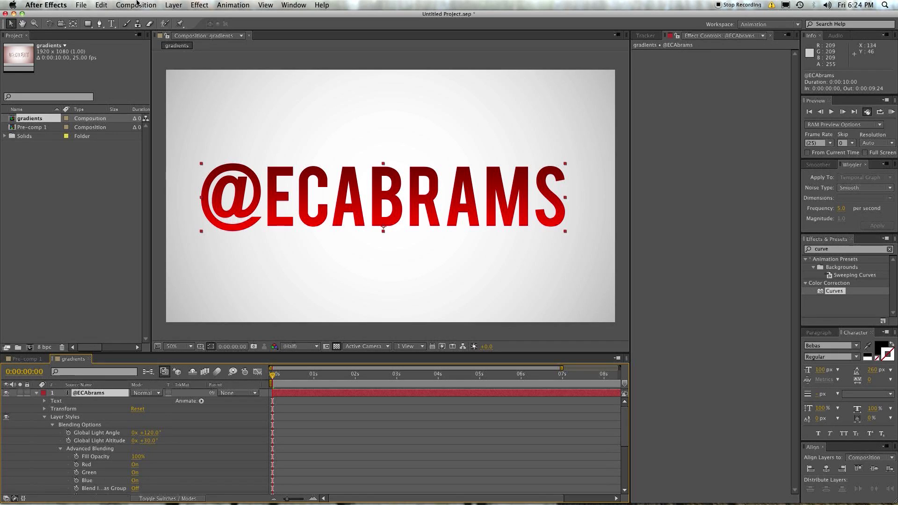
Step: Add a Bevel and Emboss style to the text and expand its properties
{"action": "left_click", "coordinate": [174, 5]}
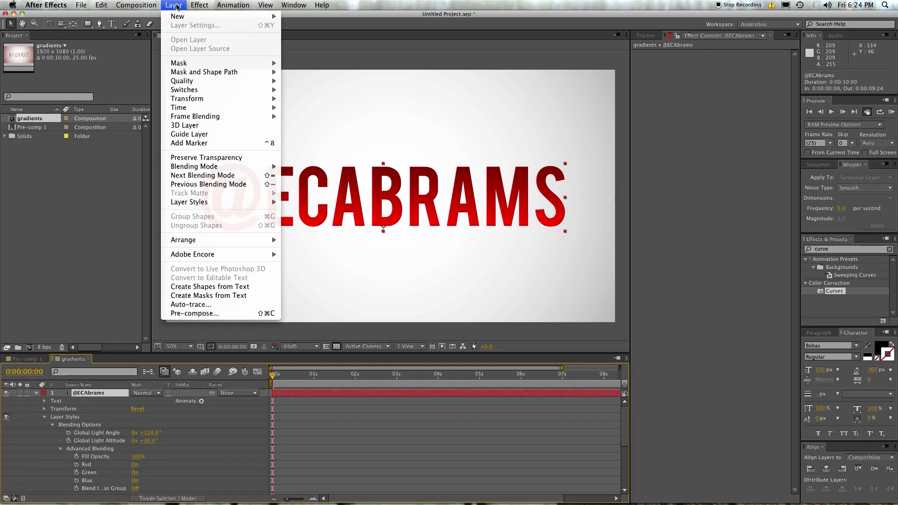
{"action": "mouse_move", "coordinate": [186, 205]}
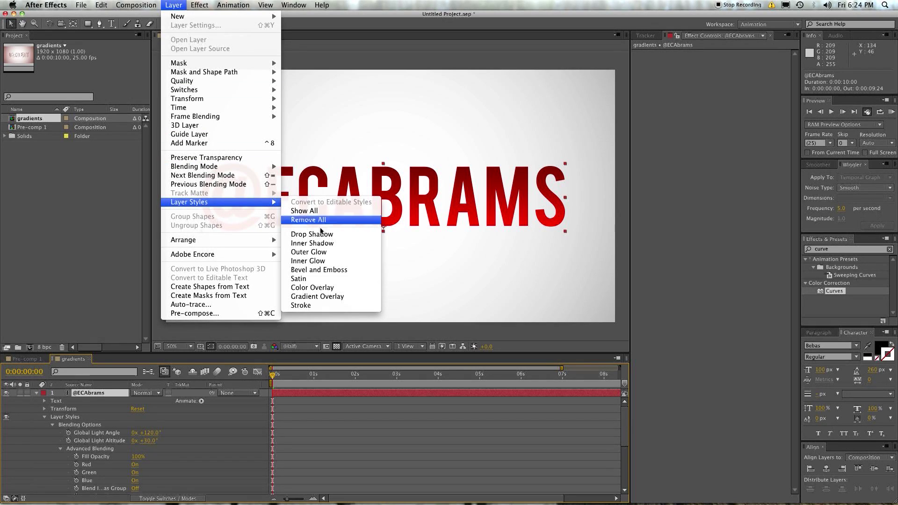
{"action": "left_click", "coordinate": [337, 269]}
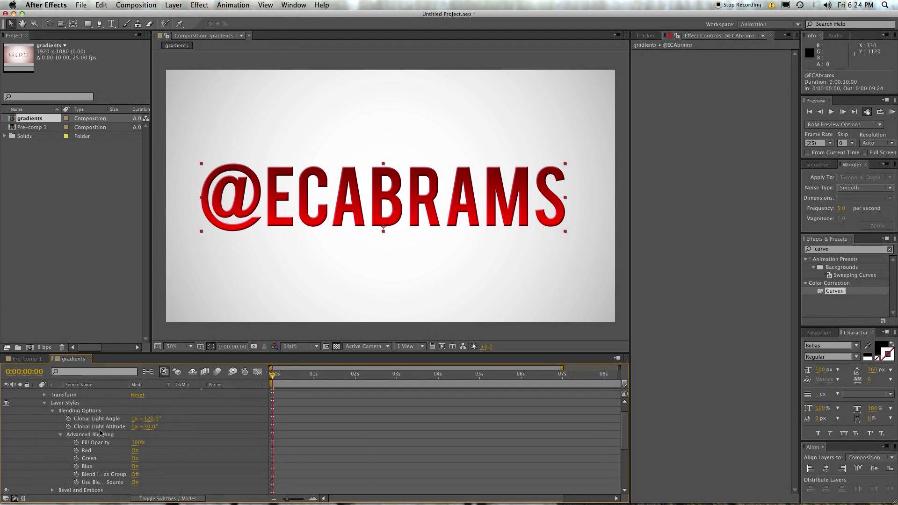
{"action": "left_click", "coordinate": [53, 411]}
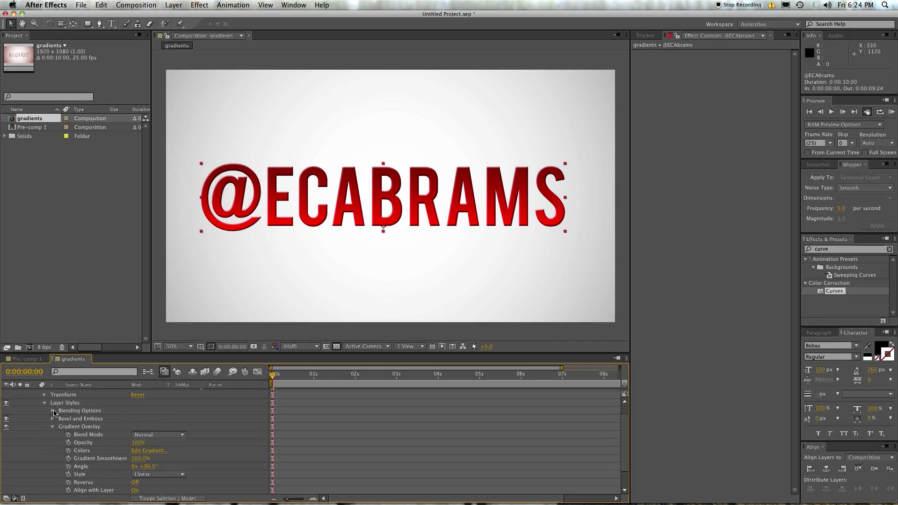
{"action": "left_click", "coordinate": [52, 429]}
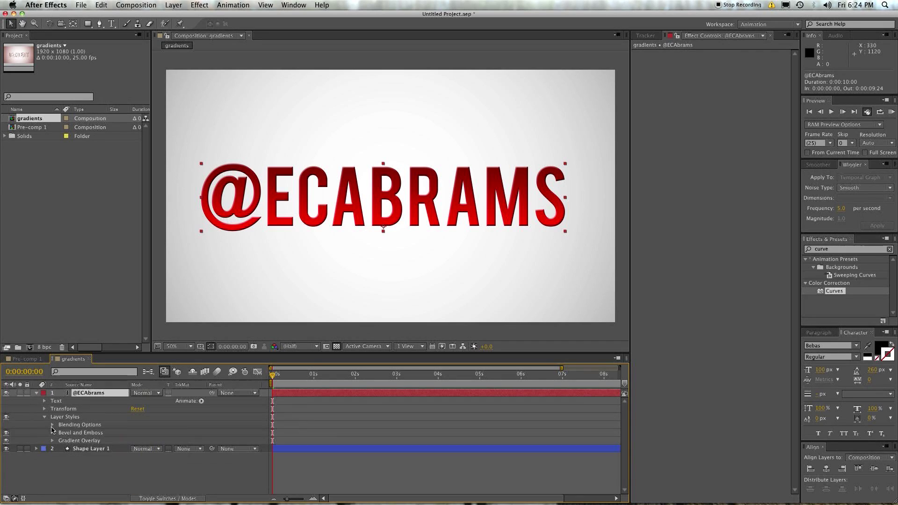
{"action": "left_click", "coordinate": [61, 434]}
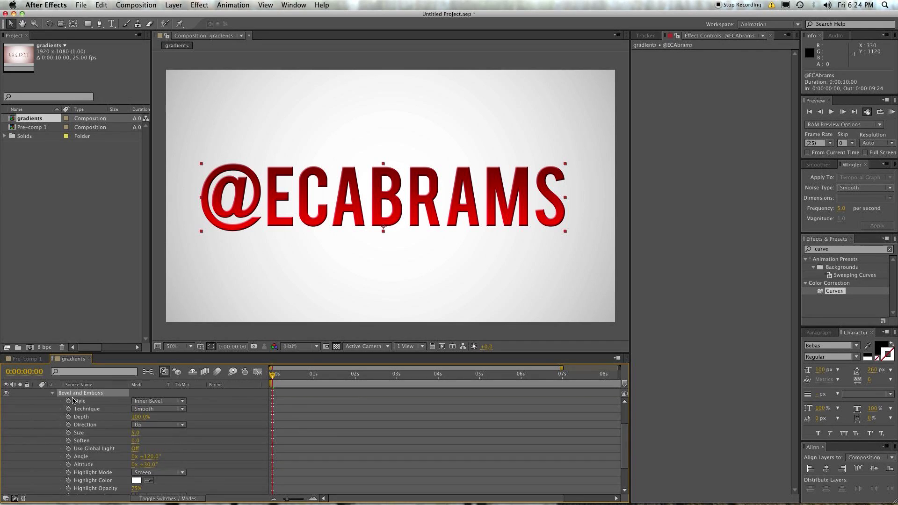
Step: Try Outer Bevel, then set the bevel Style back to Inner Bevel
{"action": "scroll", "coordinate": [74, 401], "scroll_direction": "up", "scroll_amount": 3}
{"action": "scroll", "coordinate": [101, 431], "scroll_direction": "down", "scroll_amount": 2}
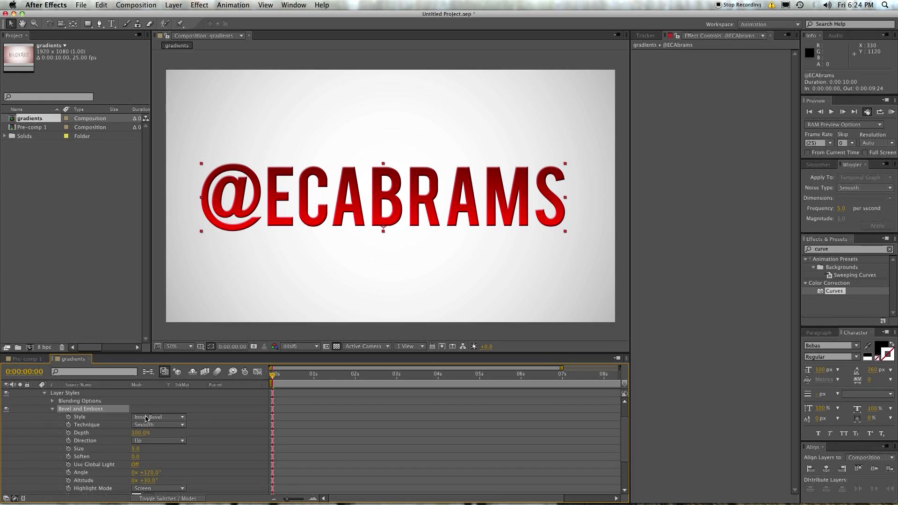
{"action": "scroll", "coordinate": [108, 426], "scroll_direction": "down", "scroll_amount": 1}
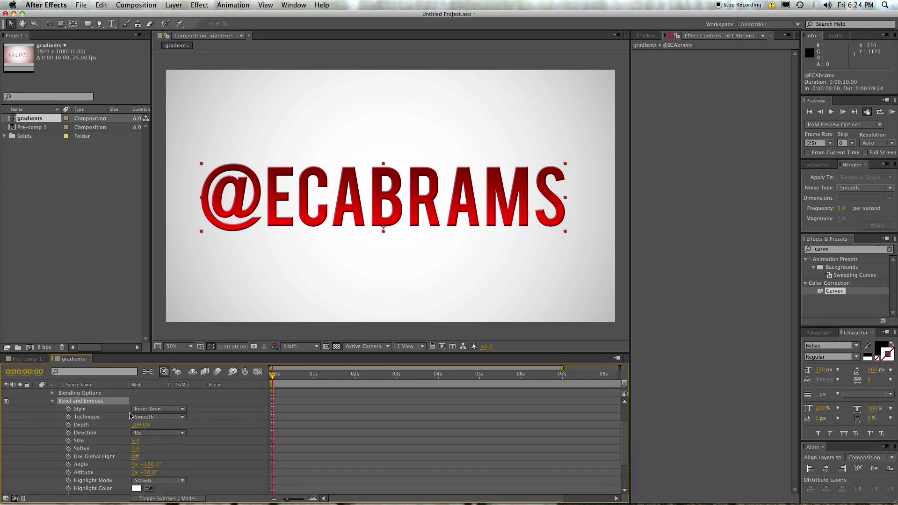
{"action": "left_click", "coordinate": [180, 410]}
{"action": "left_click", "coordinate": [180, 416]}
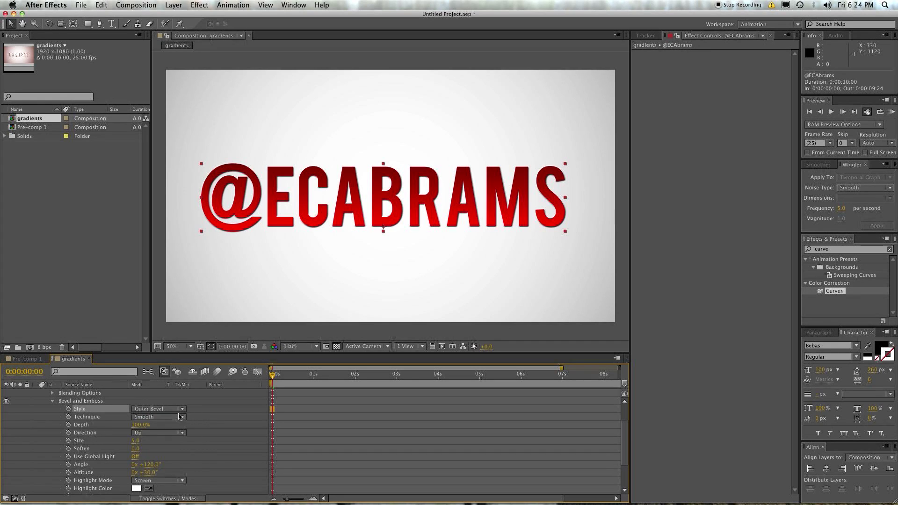
{"action": "left_click", "coordinate": [181, 410]}
{"action": "left_click", "coordinate": [174, 423]}
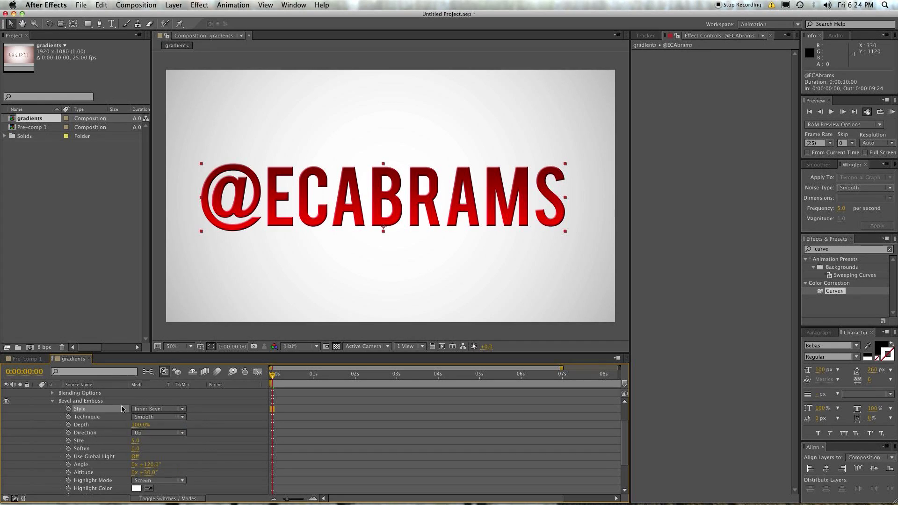
Step: Set the bevel Size to 3 and turn on Use Global Light
{"action": "scroll", "coordinate": [122, 410], "scroll_direction": "down", "scroll_amount": 1}
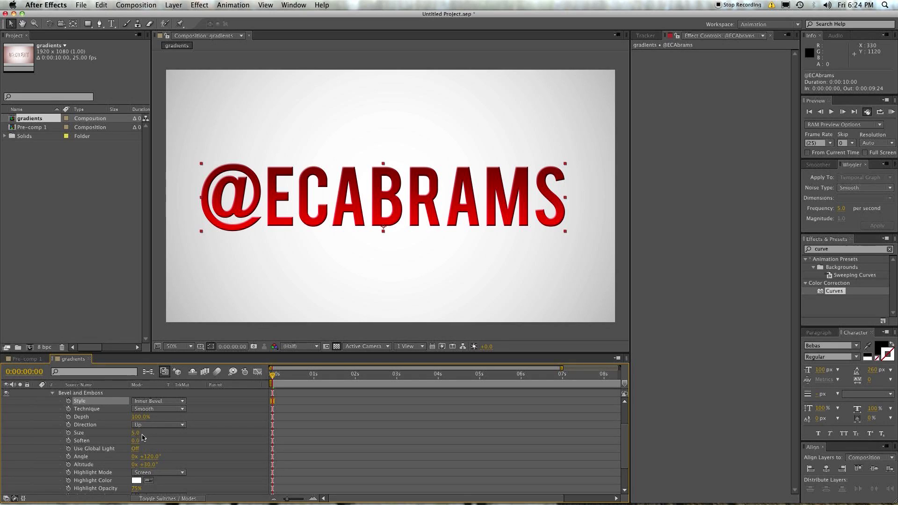
{"action": "left_click_drag", "start_coordinate": [136, 433], "coordinate": [132, 434]}
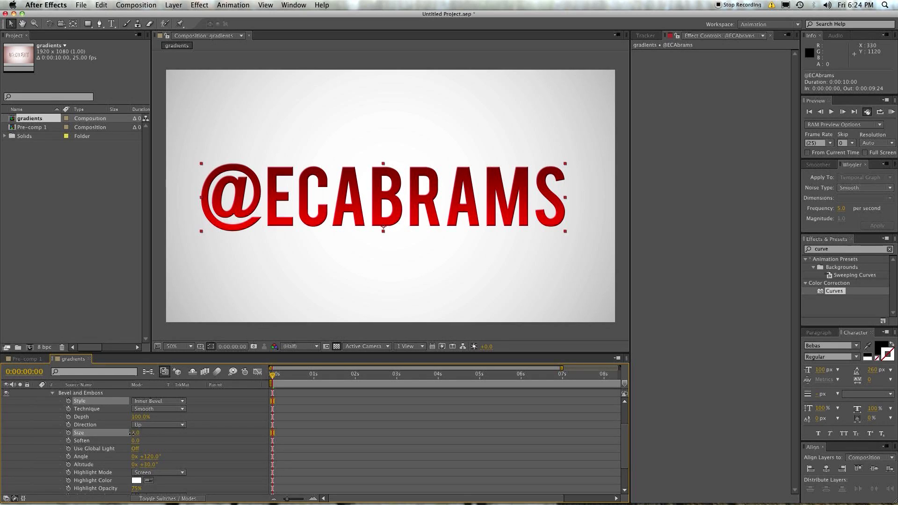
{"action": "left_click", "coordinate": [137, 434]}
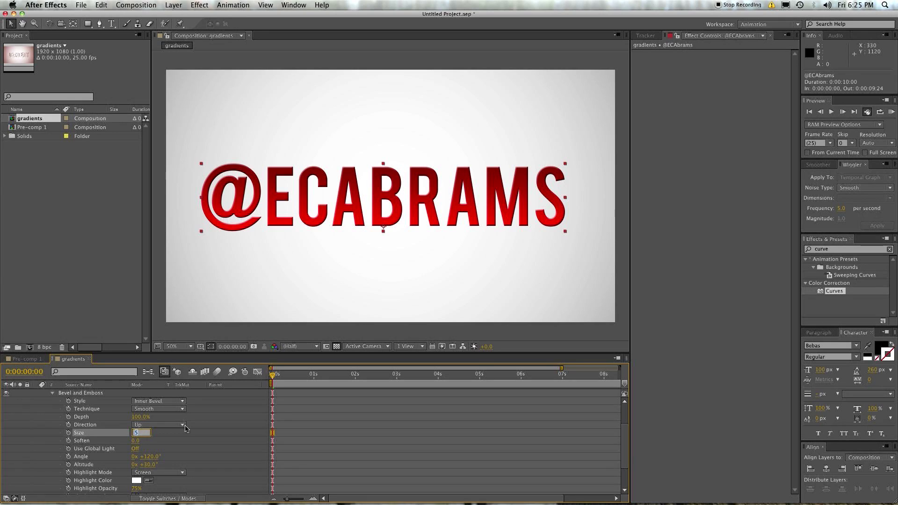
{"action": "type", "text": "3"}
{"action": "key", "text": "Tab"}
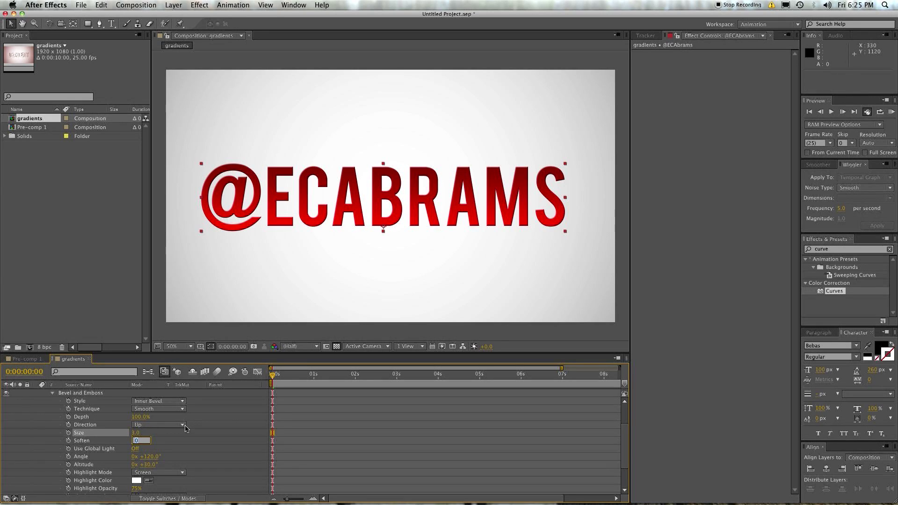
{"action": "left_click", "coordinate": [135, 449]}
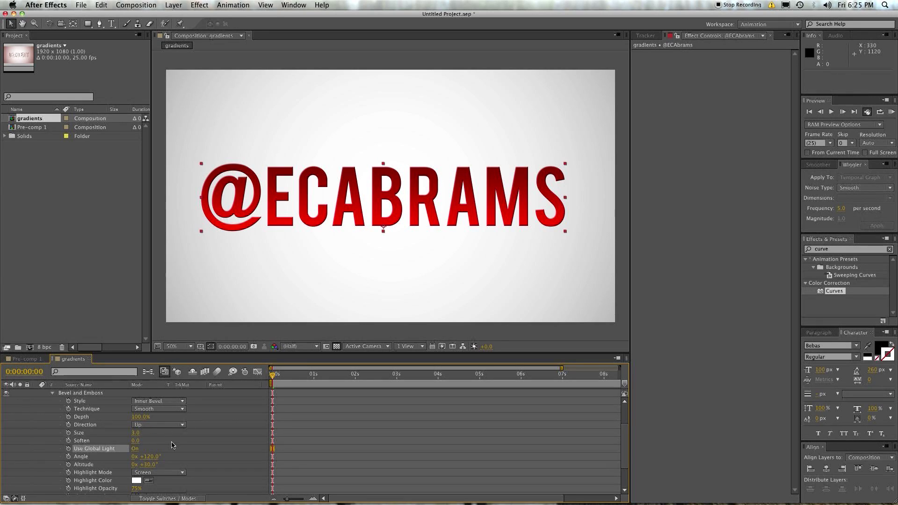
{"action": "scroll", "coordinate": [155, 435], "scroll_direction": "up", "scroll_amount": 5}
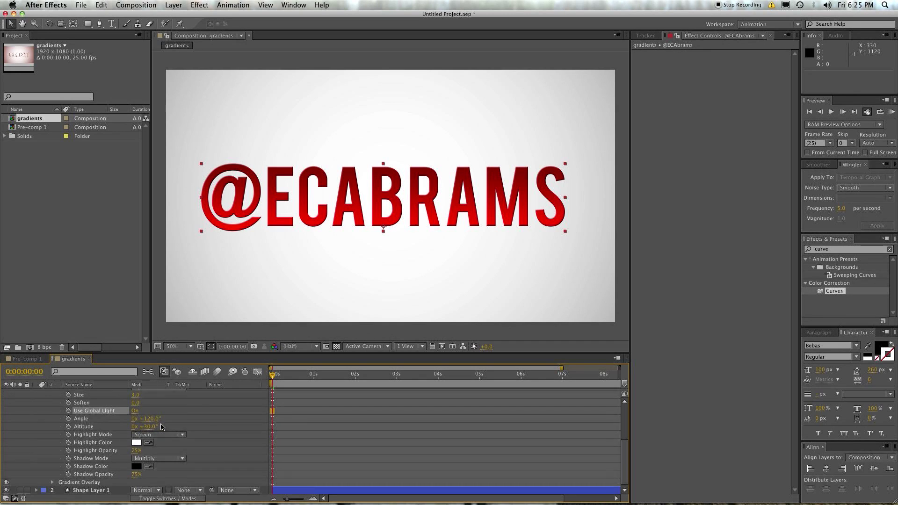
{"action": "left_click", "coordinate": [123, 394]}
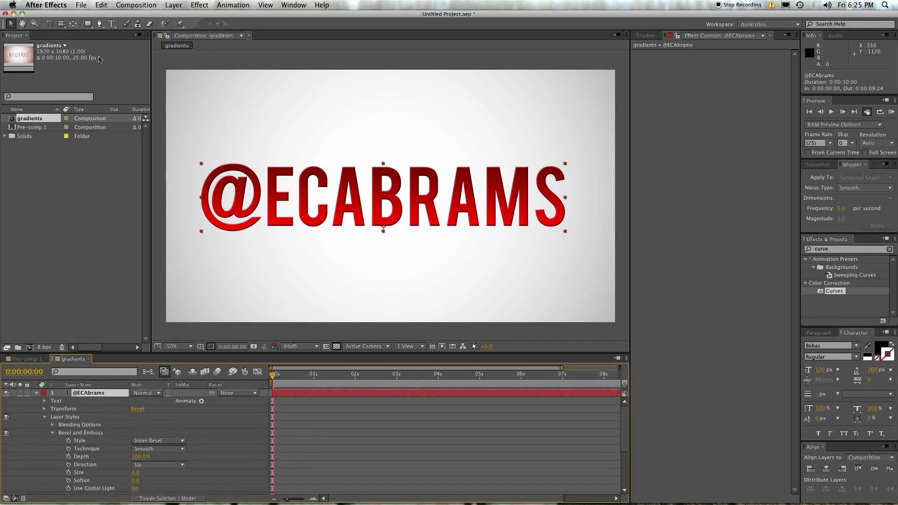
{"action": "left_click", "coordinate": [169, 5]}
{"action": "mouse_move", "coordinate": [209, 204]}
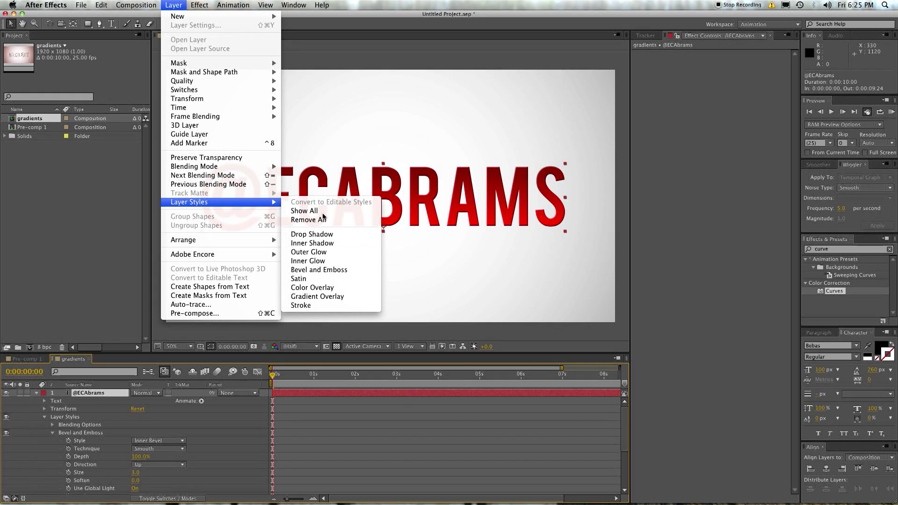
{"action": "left_click", "coordinate": [305, 235]}
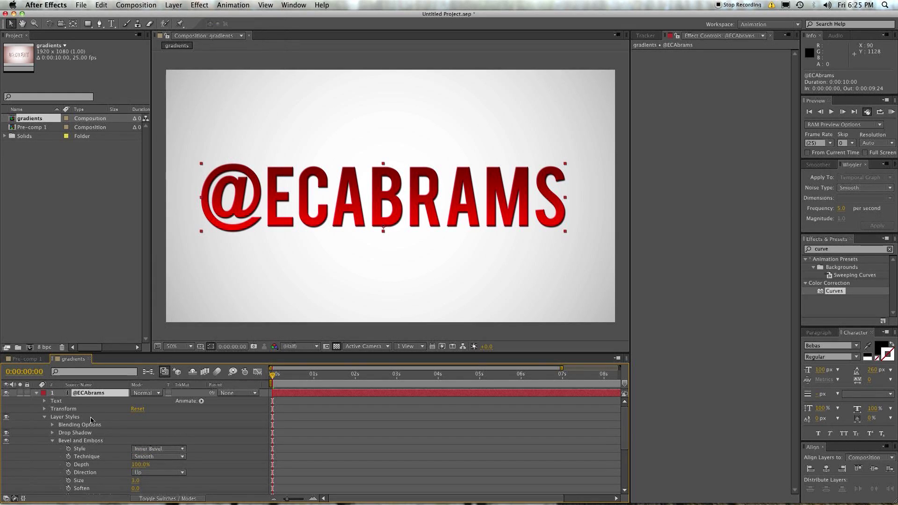
{"action": "left_click", "coordinate": [52, 440]}
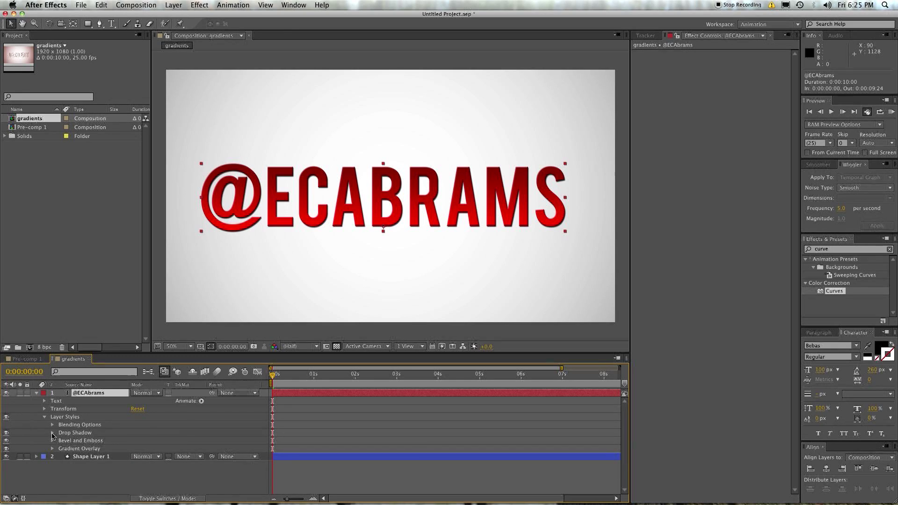
{"action": "left_click", "coordinate": [53, 433]}
Step: Set the drop shadow Opacity to 25%
{"action": "left_click", "coordinate": [138, 436]}
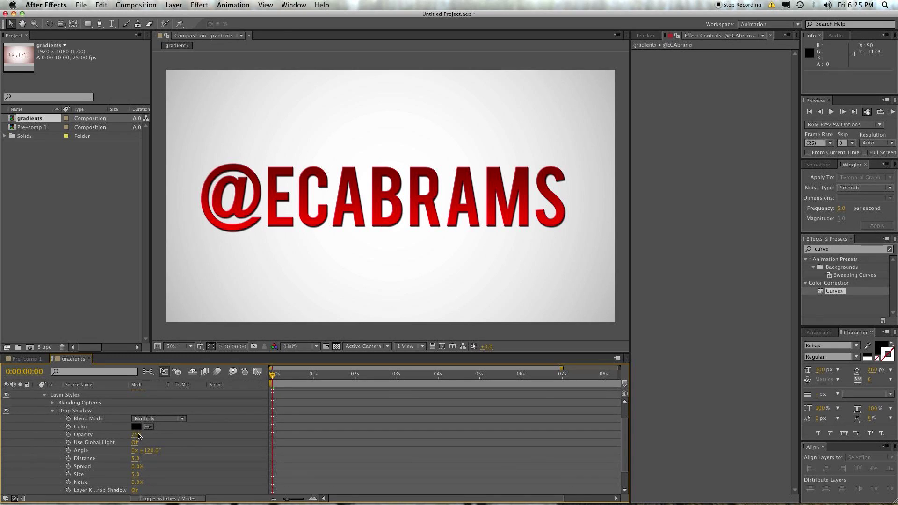
{"action": "left_click", "coordinate": [138, 436]}
{"action": "type", "text": "25"}
{"action": "key", "text": "Return"}
Step: Set shadow Distance to 35 and Size to 25, then scrub Size and Distance further
{"action": "scroll", "coordinate": [136, 453], "scroll_direction": "down", "scroll_amount": 1}
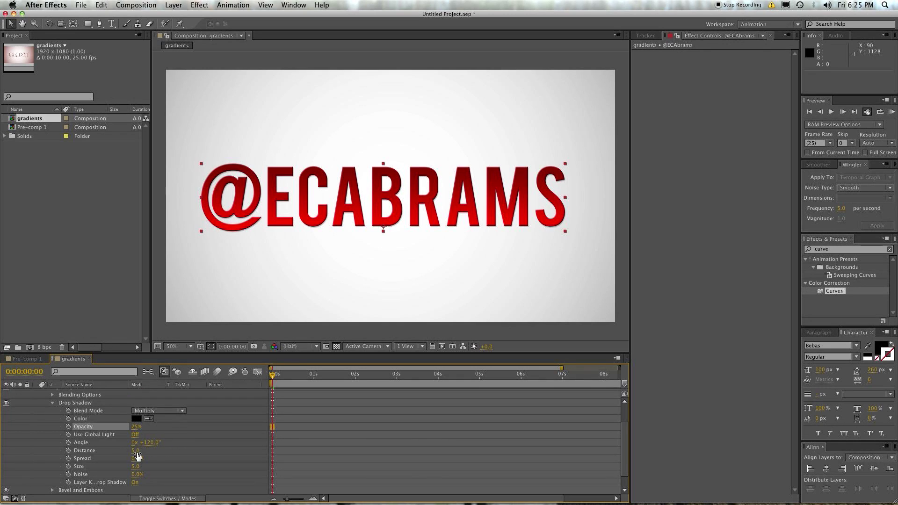
{"action": "left_click_drag", "start_coordinate": [136, 451], "coordinate": [151, 477]}
{"action": "left_click", "coordinate": [137, 452]}
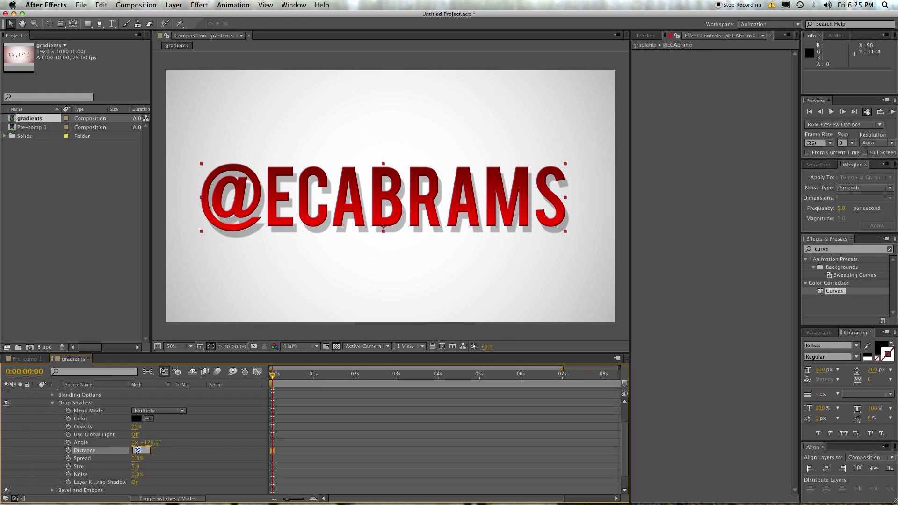
{"action": "type", "text": "35"}
{"action": "key", "text": "Tab"}
{"action": "key", "text": "Tab"}
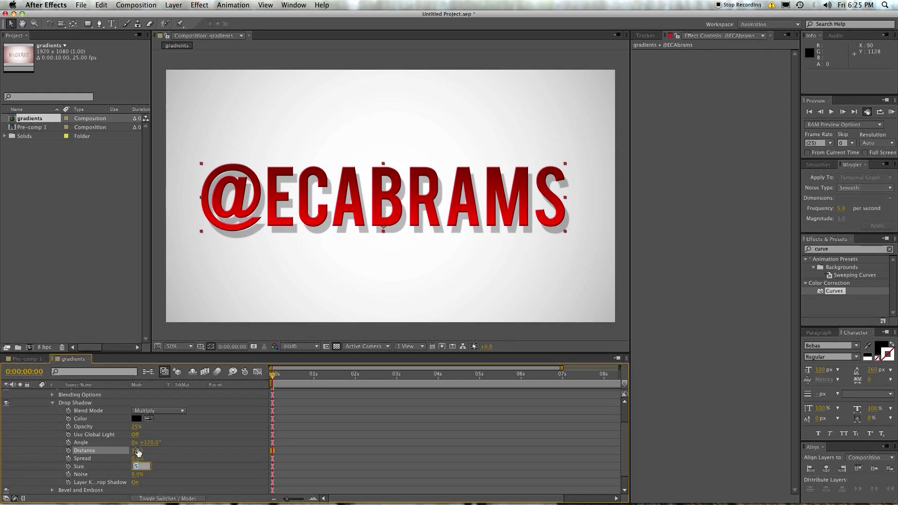
{"action": "key", "text": "Tab"}
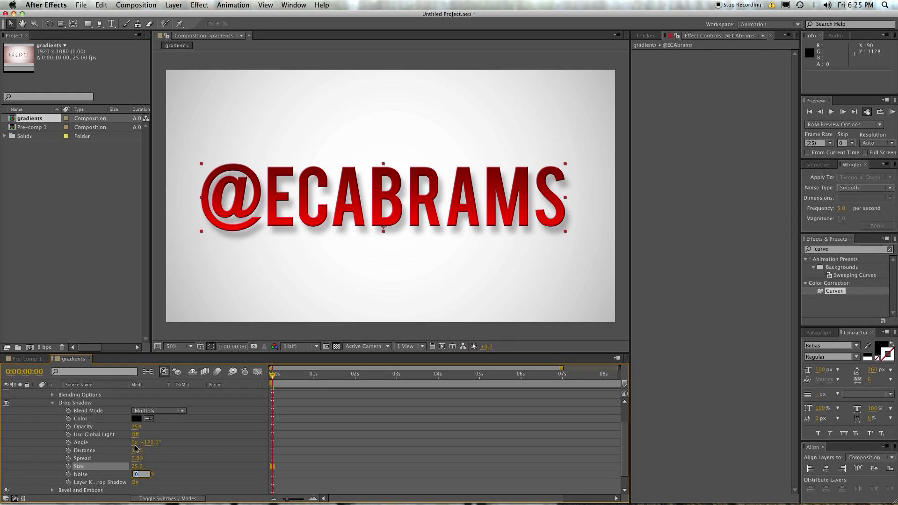
{"action": "left_click", "coordinate": [135, 448]}
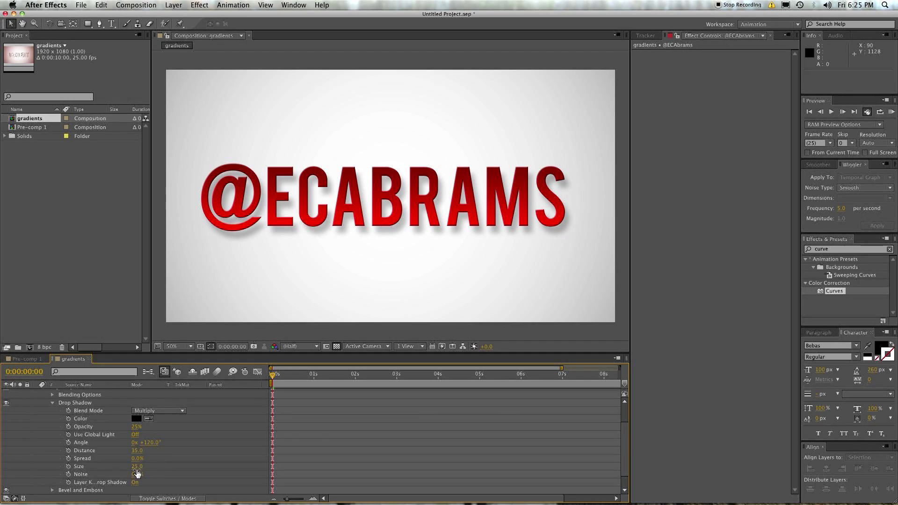
{"action": "left_click_drag", "start_coordinate": [136, 467], "coordinate": [143, 428]}
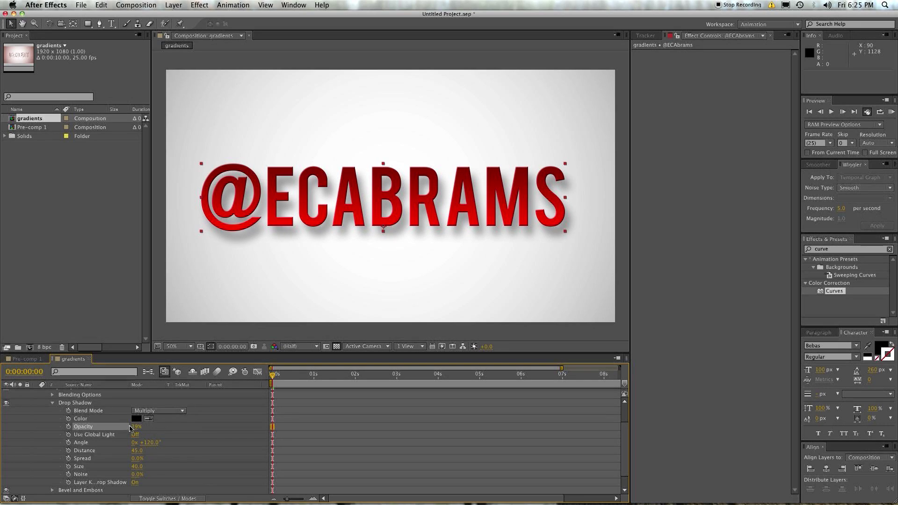
{"action": "left_click_drag", "start_coordinate": [137, 457], "coordinate": [101, 453]}
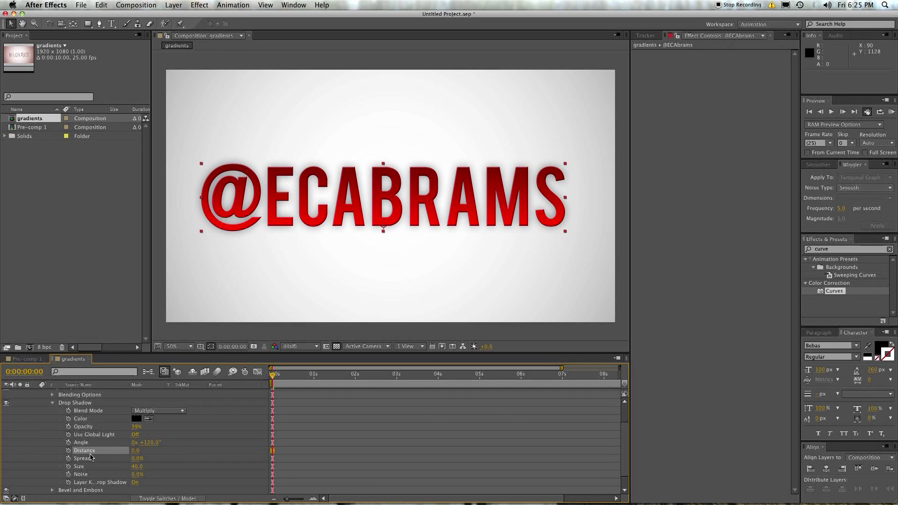
Step: Undo the distance scrub, keep shadow Size at 40, and set Distance to 20
{"action": "key", "text": "super+z"}
{"action": "mouse_move", "coordinate": [138, 463]}
{"action": "left_mouse_down"}
{"action": "mouse_move", "coordinate": [159, 463]}
{"action": "mouse_move", "coordinate": [139, 463]}
{"action": "left_mouse_up"}
{"action": "left_click", "coordinate": [163, 449]}
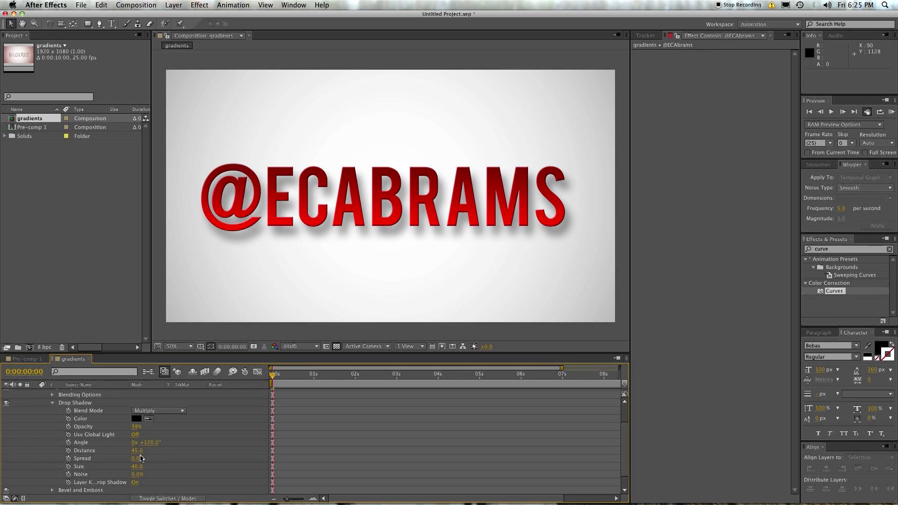
{"action": "left_click_drag", "start_coordinate": [137, 451], "coordinate": [125, 452]}
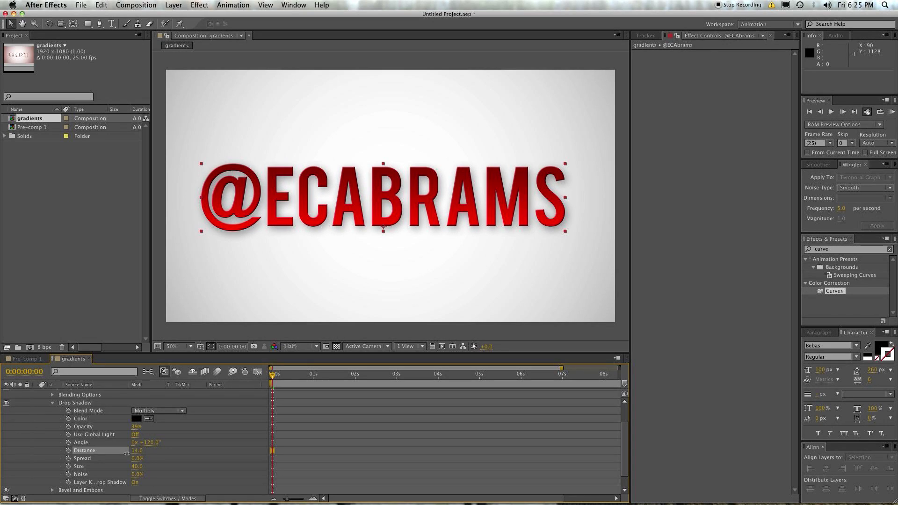
{"action": "left_click", "coordinate": [170, 455]}
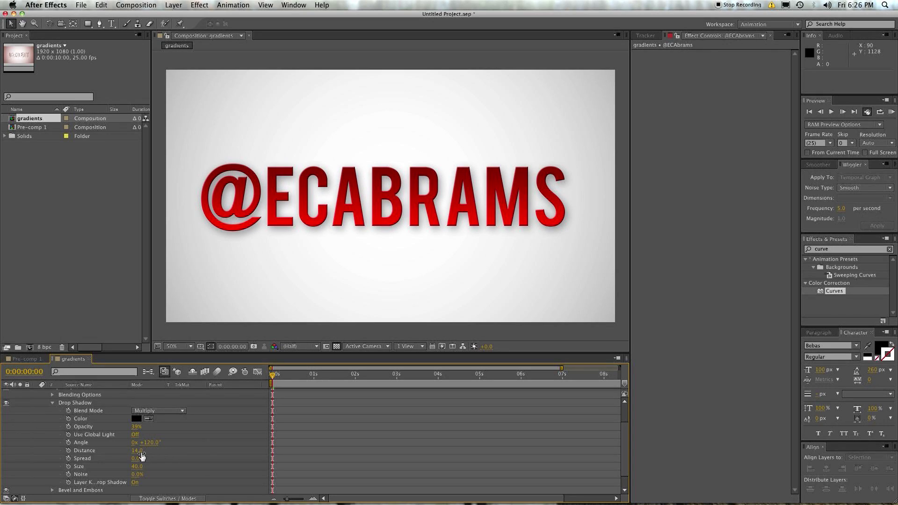
{"action": "left_click_drag", "start_coordinate": [142, 454], "coordinate": [146, 452]}
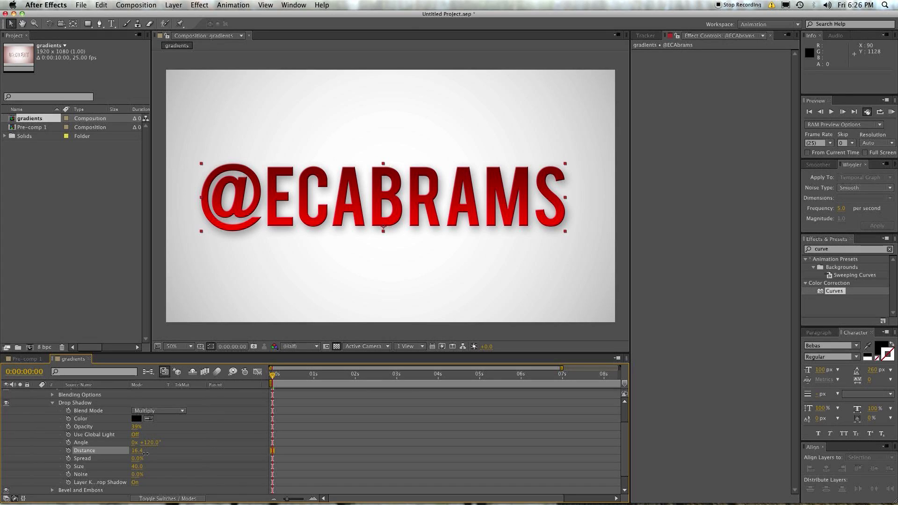
{"action": "left_click", "coordinate": [141, 451]}
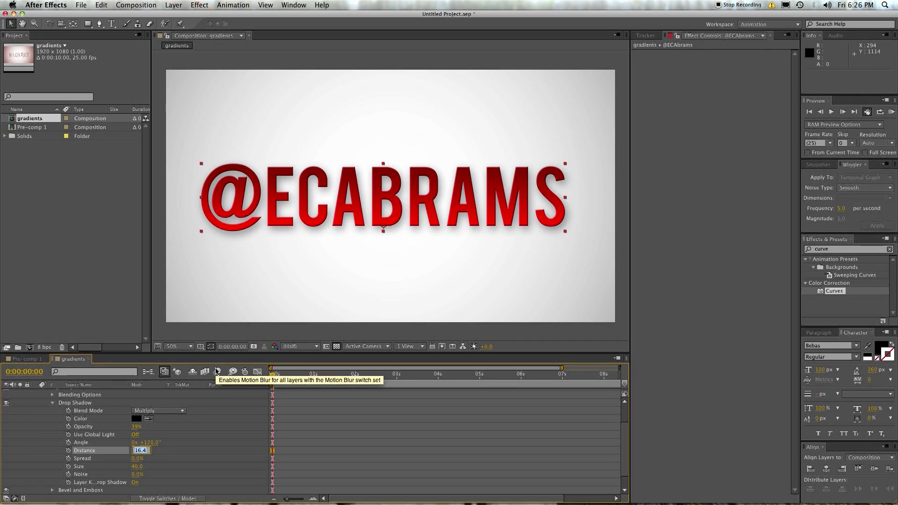
{"action": "type", "text": "20"}
{"action": "key", "text": "Return"}
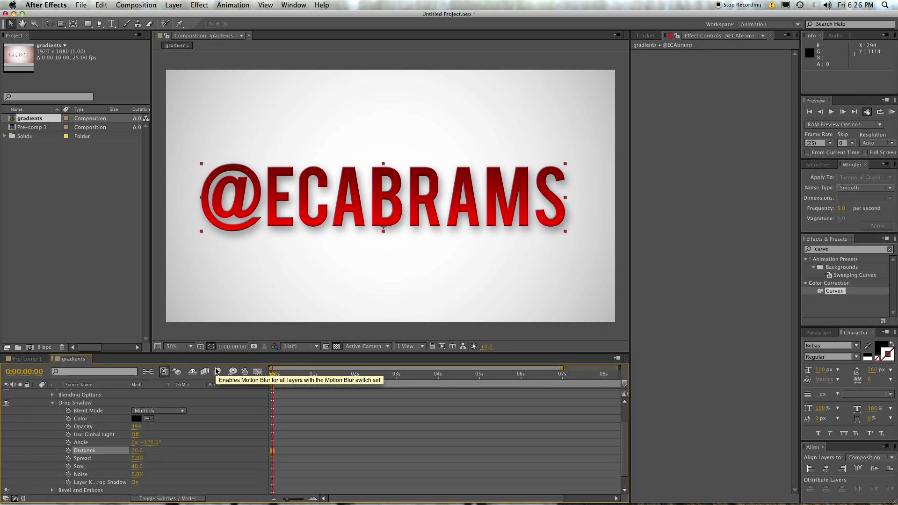
{"action": "left_click", "coordinate": [199, 440]}
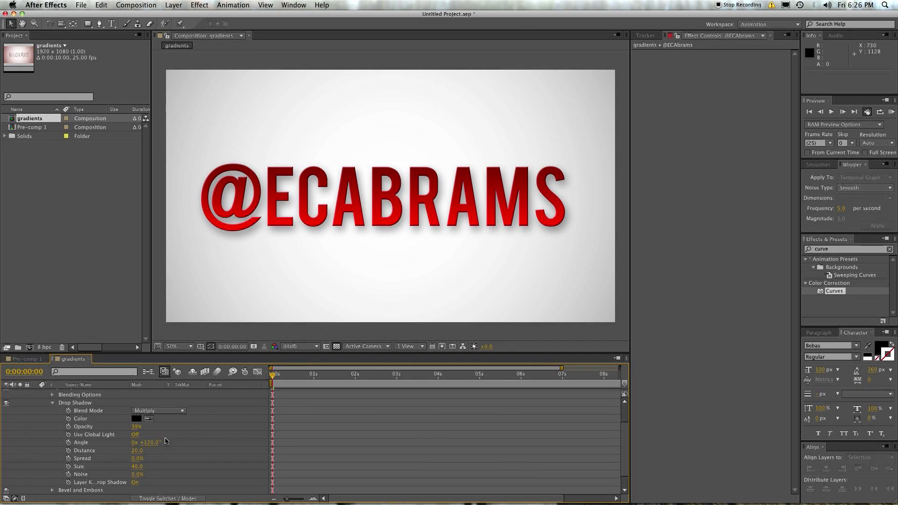
{"action": "left_click", "coordinate": [52, 402]}
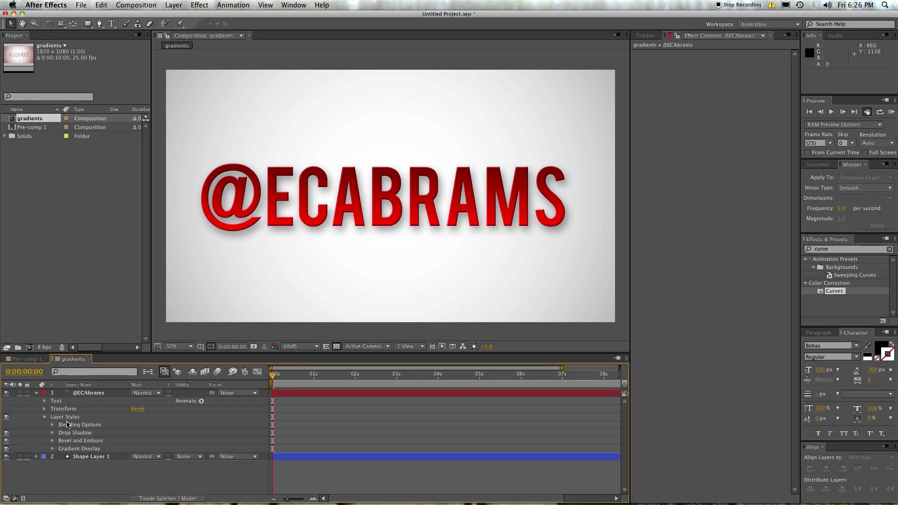
Step: Reveal the global light angle and altitude, test rotating the angle, then undo it
{"action": "left_click", "coordinate": [69, 424]}
{"action": "left_click", "coordinate": [53, 425]}
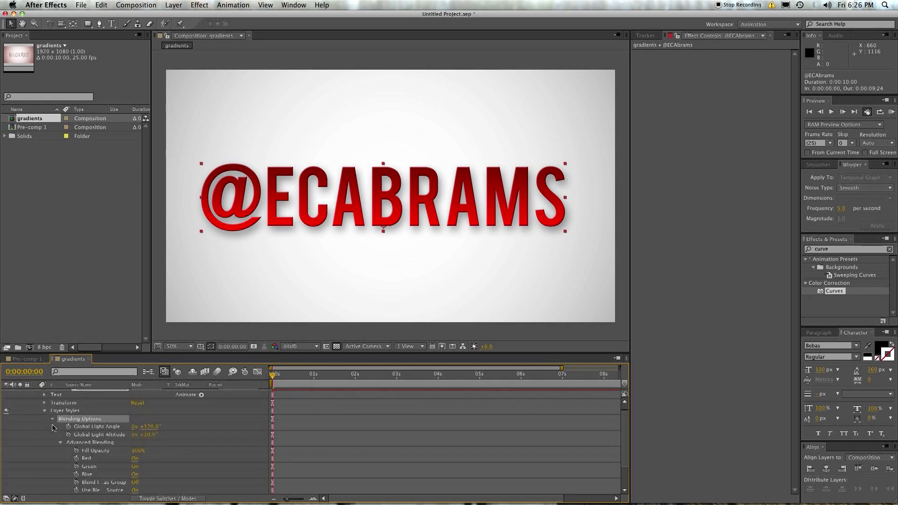
{"action": "left_click_drag", "start_coordinate": [148, 428], "coordinate": [550, 440]}
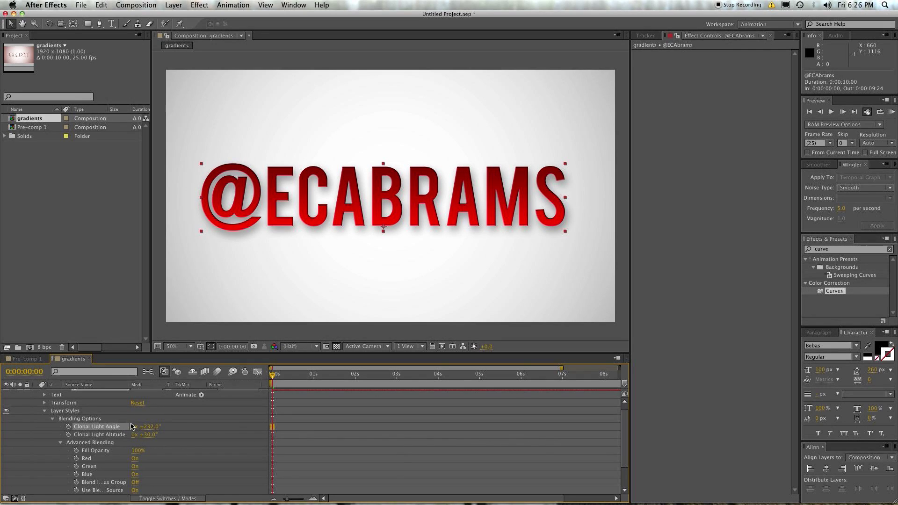
{"action": "key", "text": "super+z"}
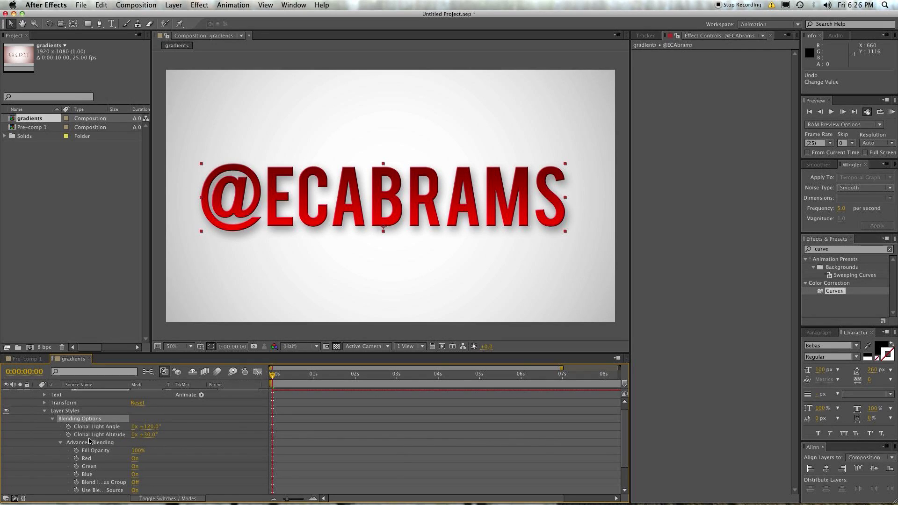
Step: Turn on Use Global Light for the Drop Shadow and set Global Light Angle to 132°
{"action": "left_click", "coordinate": [60, 443]}
{"action": "left_click", "coordinate": [52, 457]}
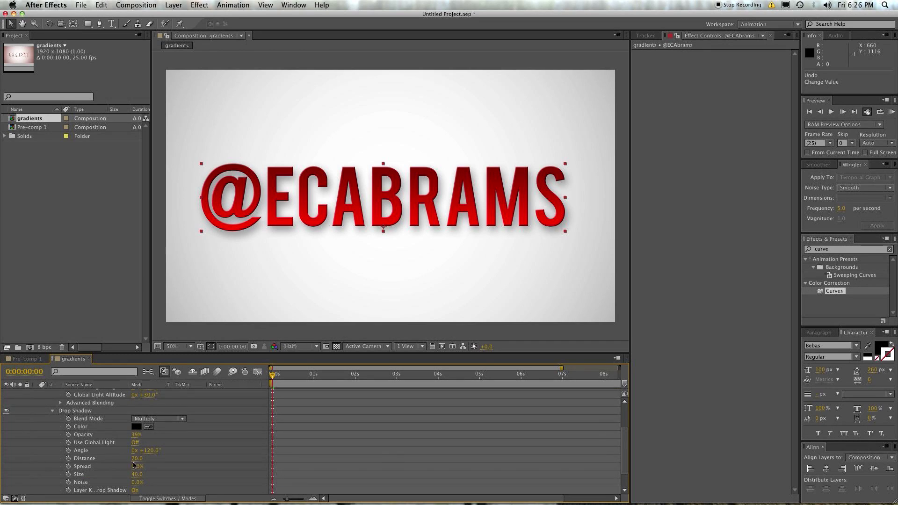
{"action": "left_click", "coordinate": [135, 443]}
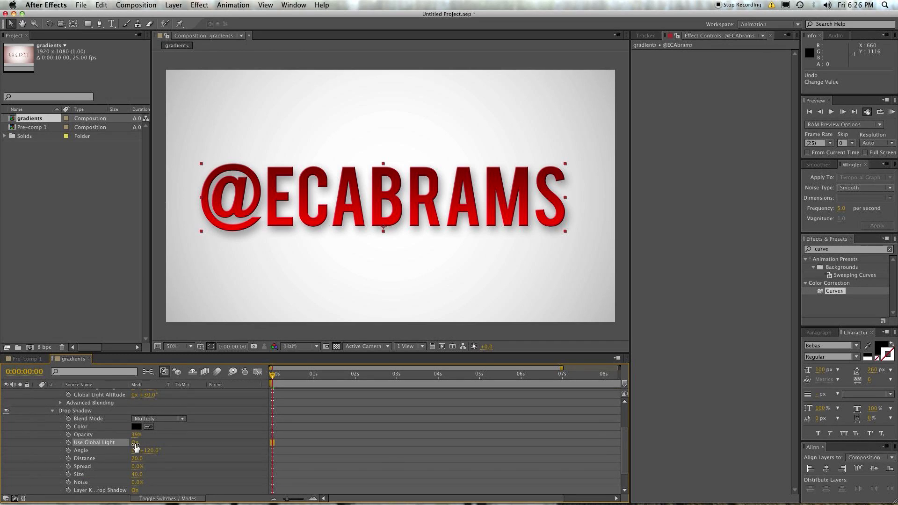
{"action": "scroll", "coordinate": [155, 444], "scroll_direction": "up", "scroll_amount": 3}
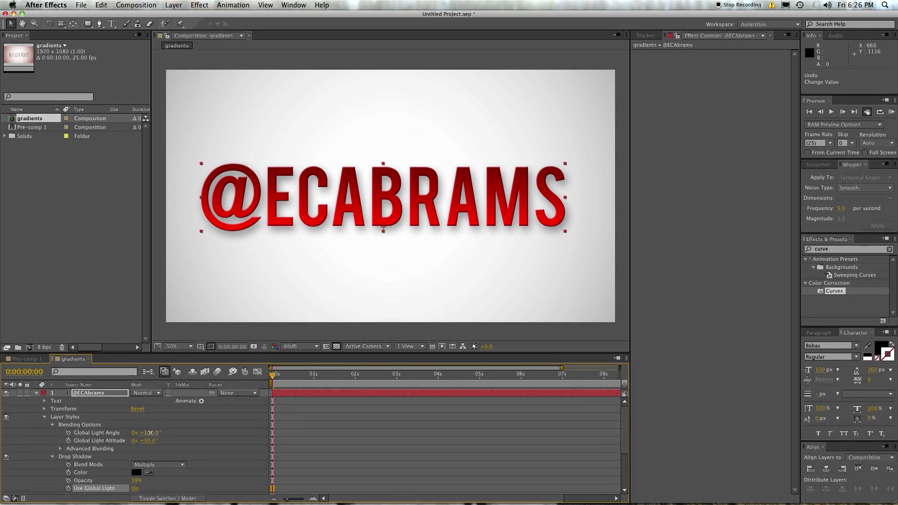
{"action": "left_click_drag", "start_coordinate": [149, 433], "coordinate": [285, 402]}
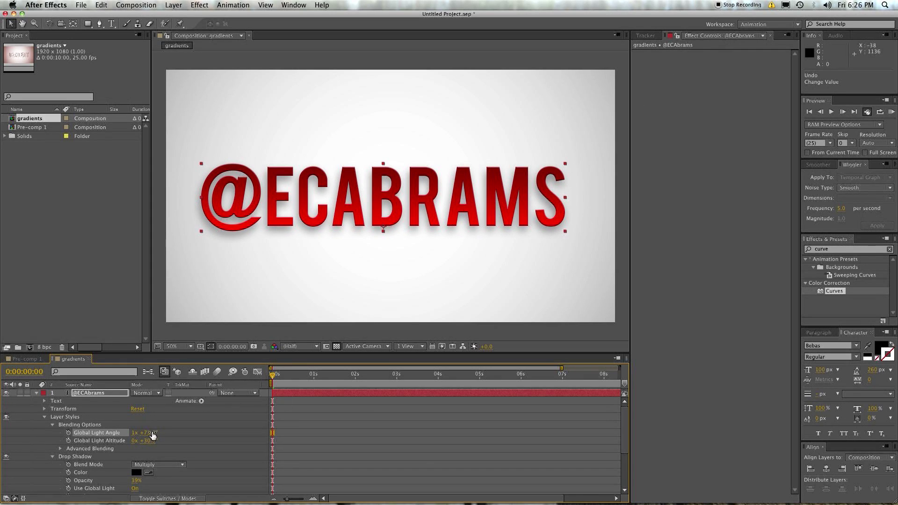
{"action": "left_click_drag", "start_coordinate": [145, 433], "coordinate": [14, 429]}
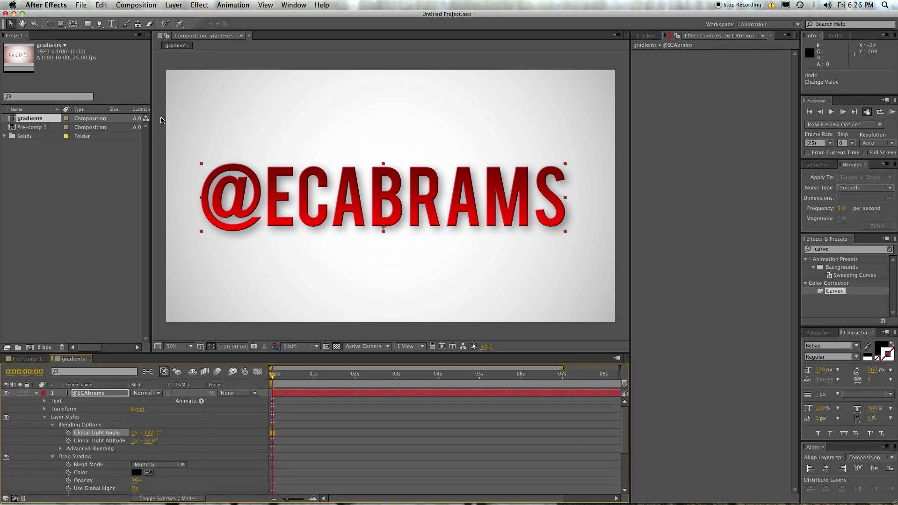
{"action": "left_click", "coordinate": [258, 427]}
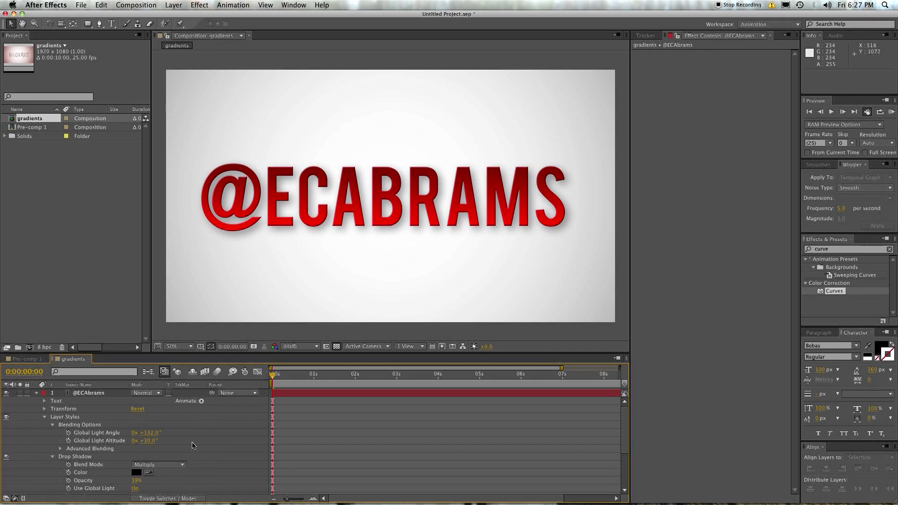
{"action": "scroll", "coordinate": [140, 445], "scroll_direction": "down", "scroll_amount": 1}
{"action": "scroll", "coordinate": [160, 444], "scroll_direction": "up", "scroll_amount": 1}
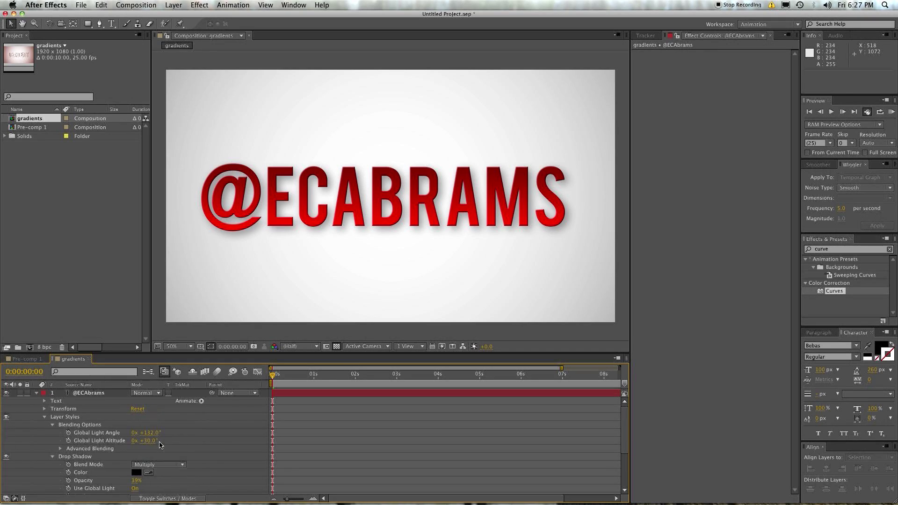
{"action": "left_click", "coordinate": [82, 393]}
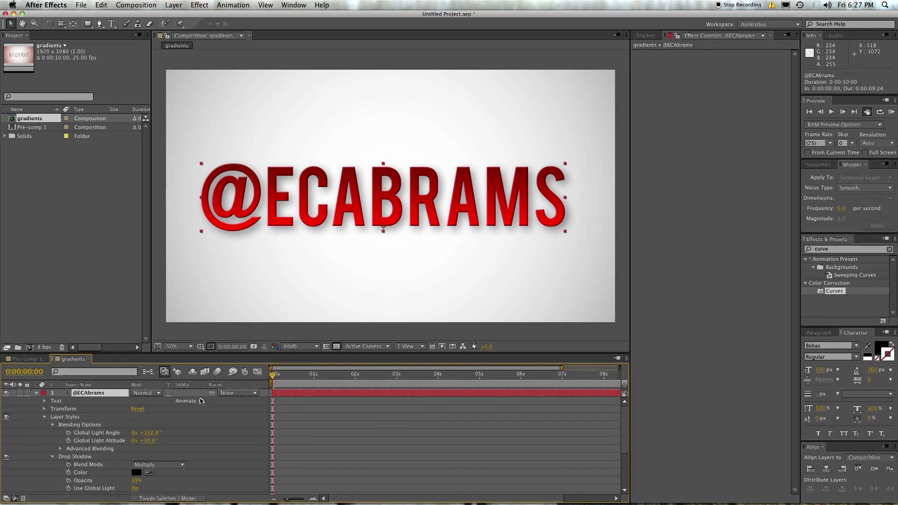
{"action": "double_click", "coordinate": [98, 396]}
{"action": "key", "text": "super+c"}
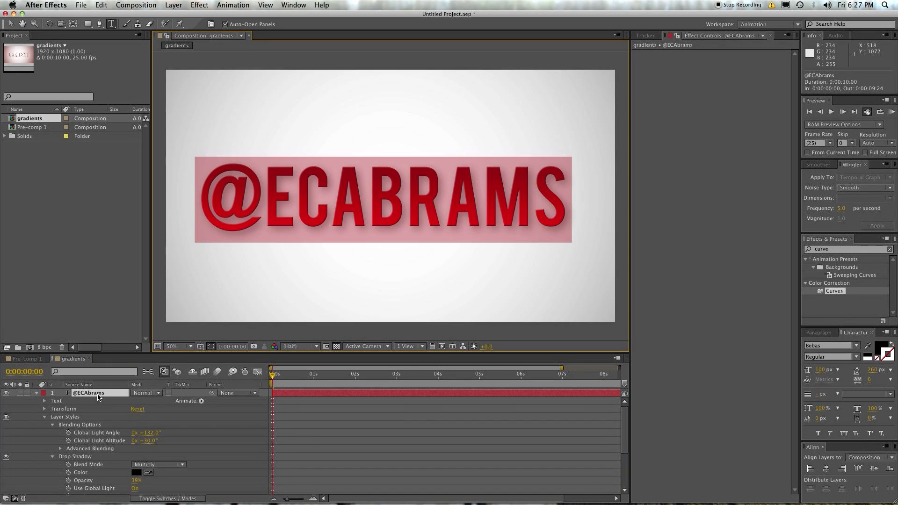
{"action": "type", "text": "EVANABRA"}
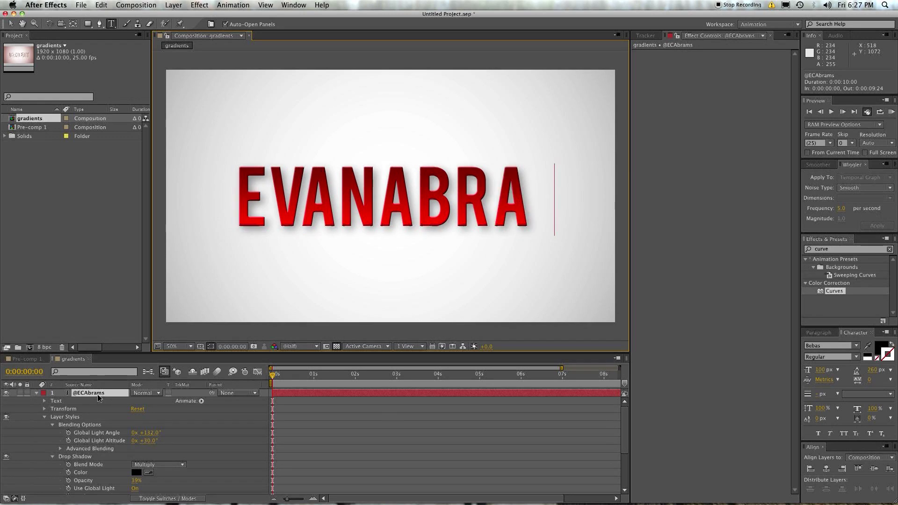
{"action": "type", "text": "MS.com"}
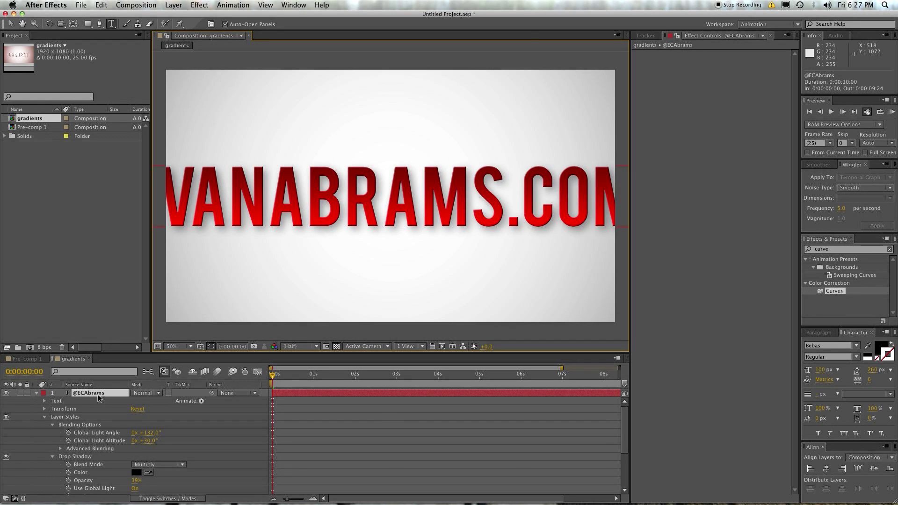
{"action": "double_click", "coordinate": [97, 397]}
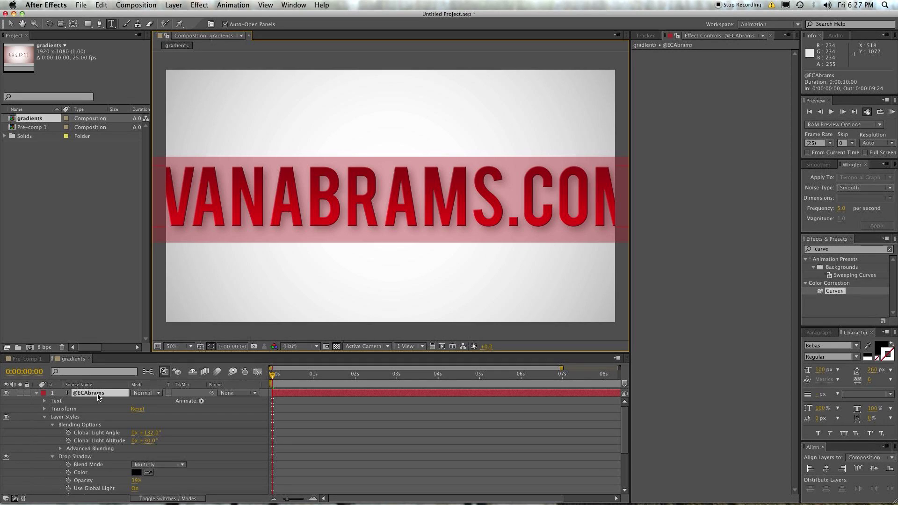
{"action": "key", "text": "super+v"}
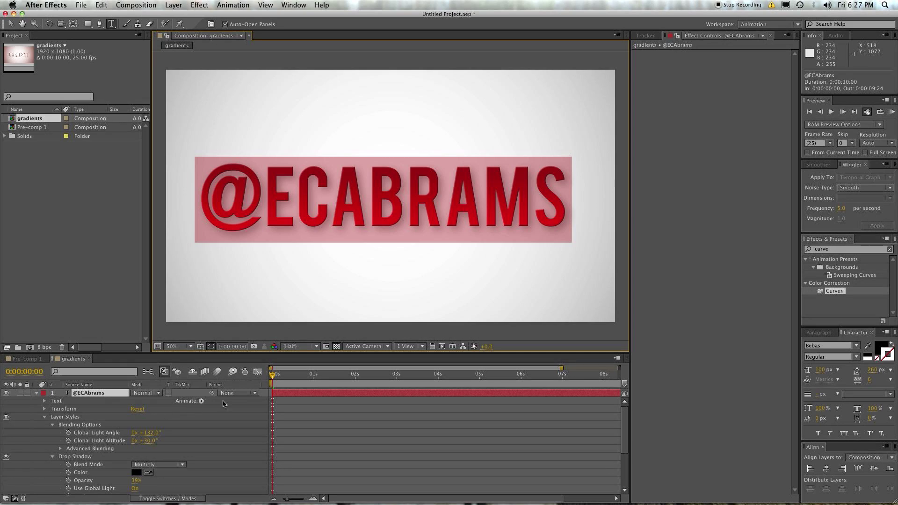
{"action": "left_click", "coordinate": [280, 396]}
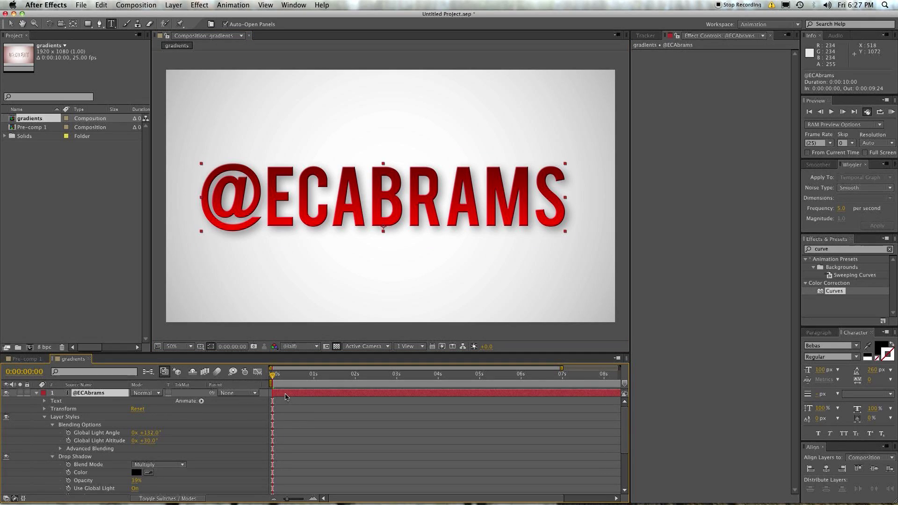
{"action": "left_click", "coordinate": [36, 393]}
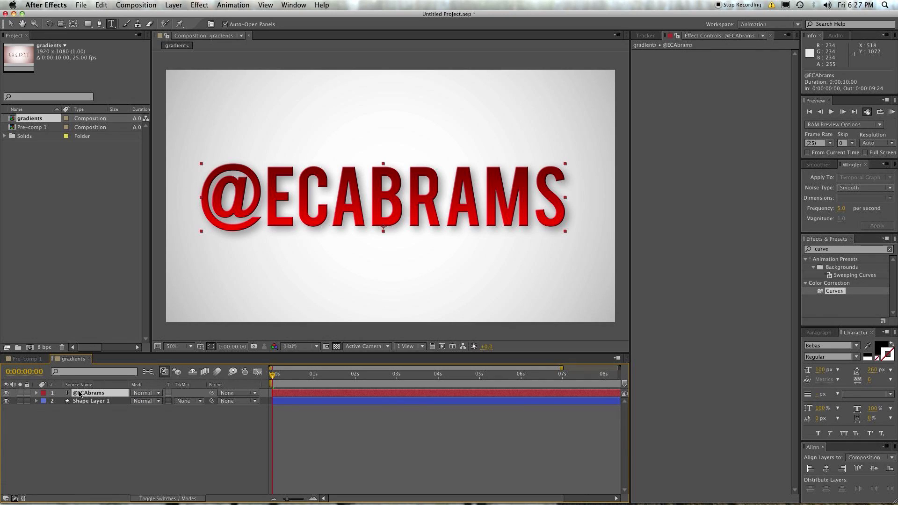
{"action": "left_click", "coordinate": [37, 393]}
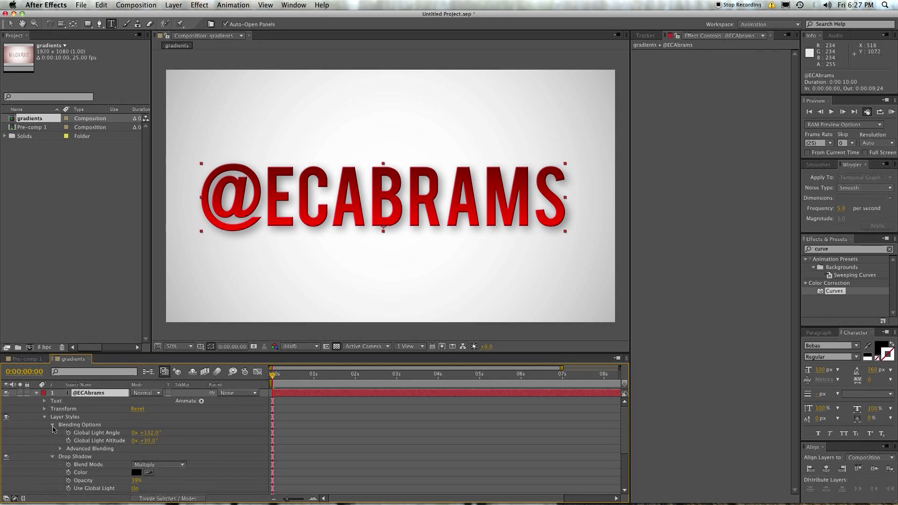
{"action": "left_click", "coordinate": [52, 425]}
{"action": "left_click", "coordinate": [52, 432]}
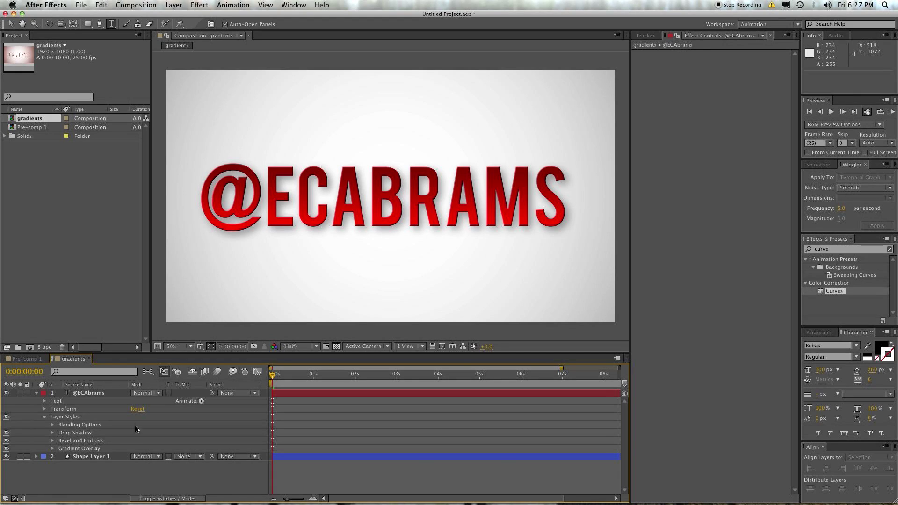
{"action": "left_click", "coordinate": [294, 397]}
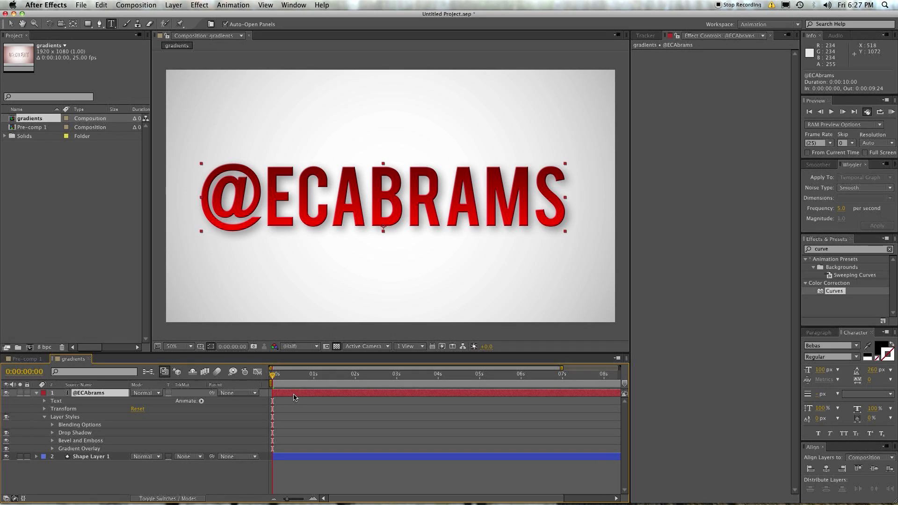